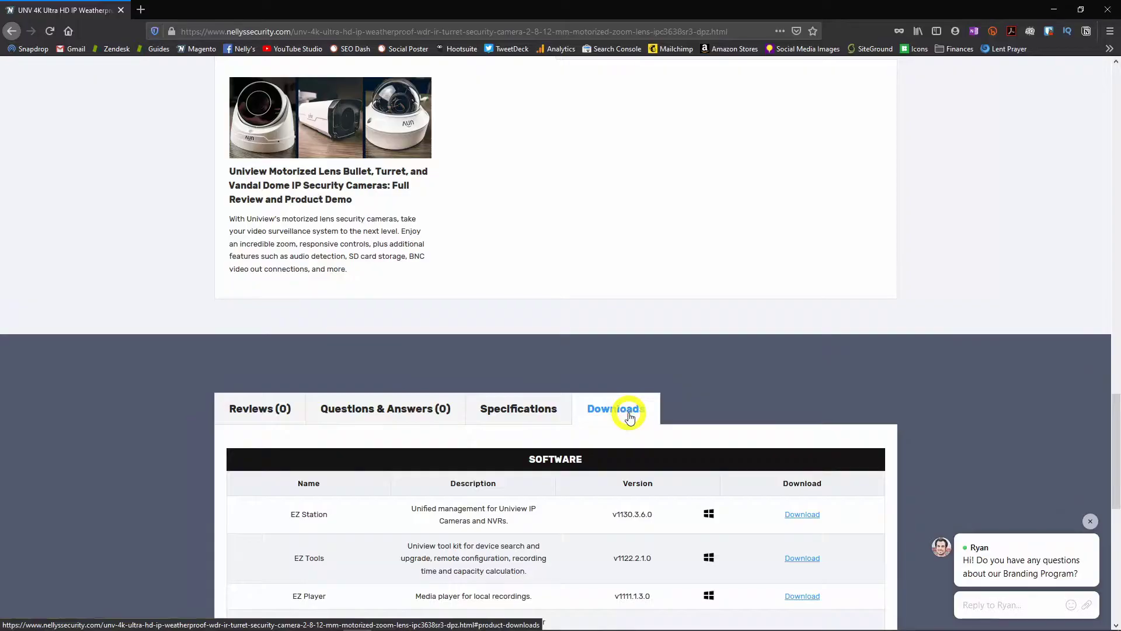
# - Download the EZ Tools utility from the camera product's Downloads tab
pyautogui.click(623, 411)
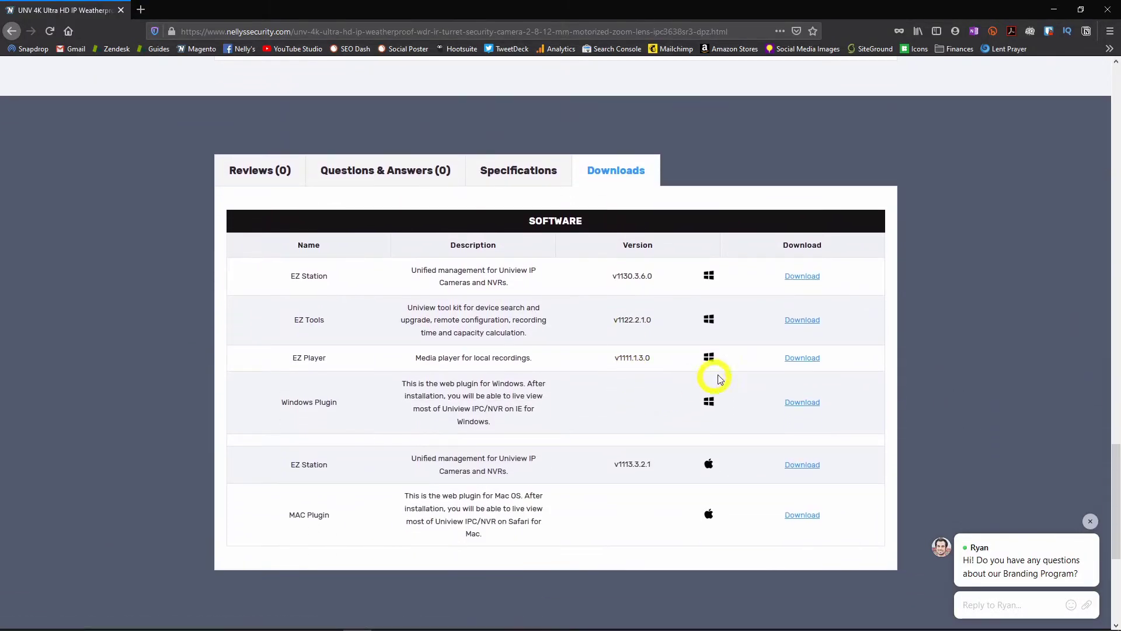
pyautogui.click(794, 321)
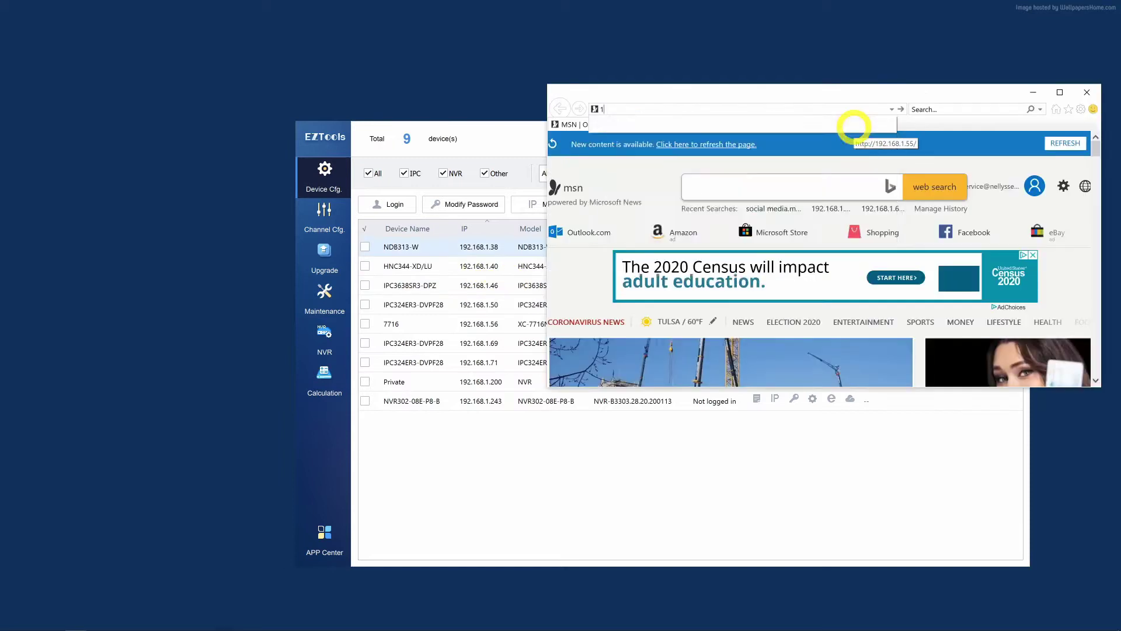
# - Enter the camera address 192.168.1.46 in the browser
pyautogui.write('192.168.1.46/')
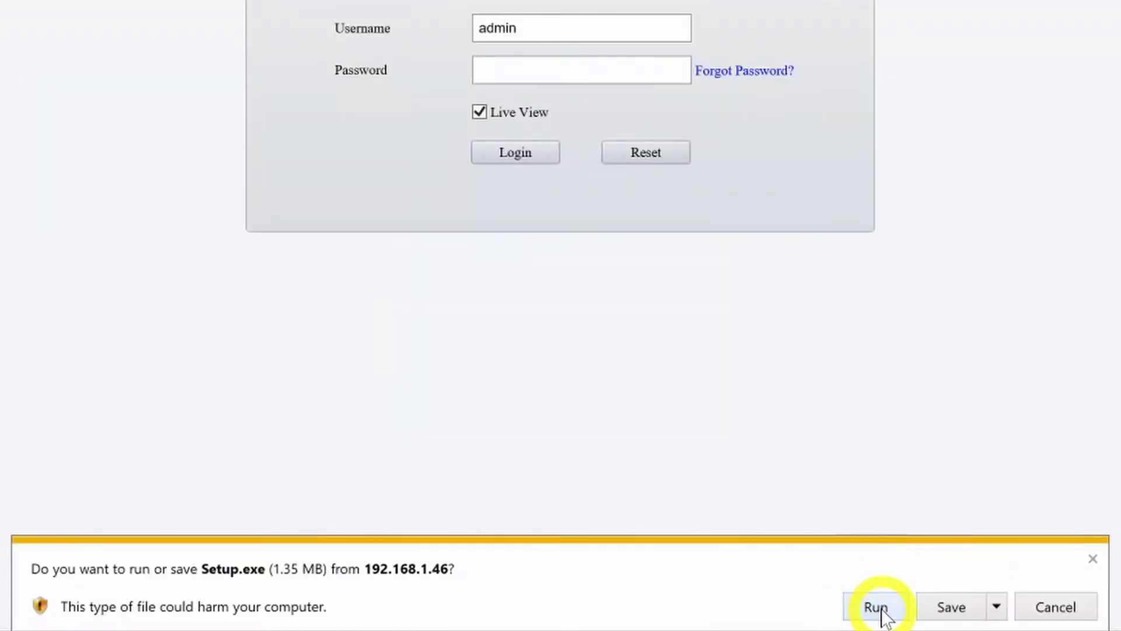
# - Run the downloaded Setup.exe web plug-in installer
pyautogui.click(876, 607)
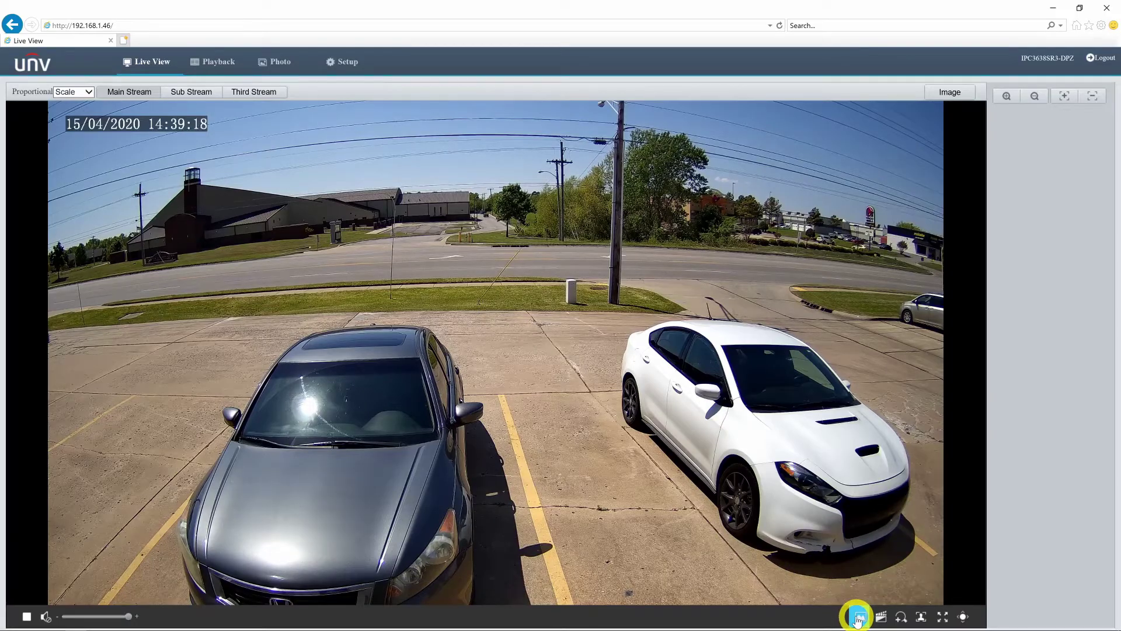
# - Take a snapshot and save a short local recording of the live view
pyautogui.click(858, 618)
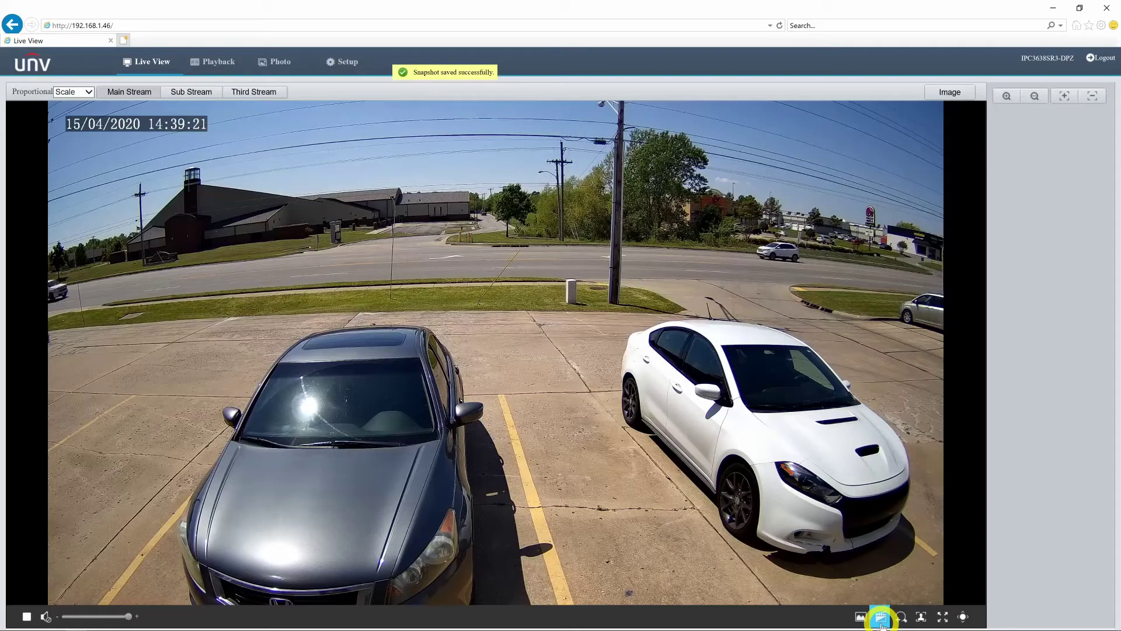
pyautogui.click(881, 618)
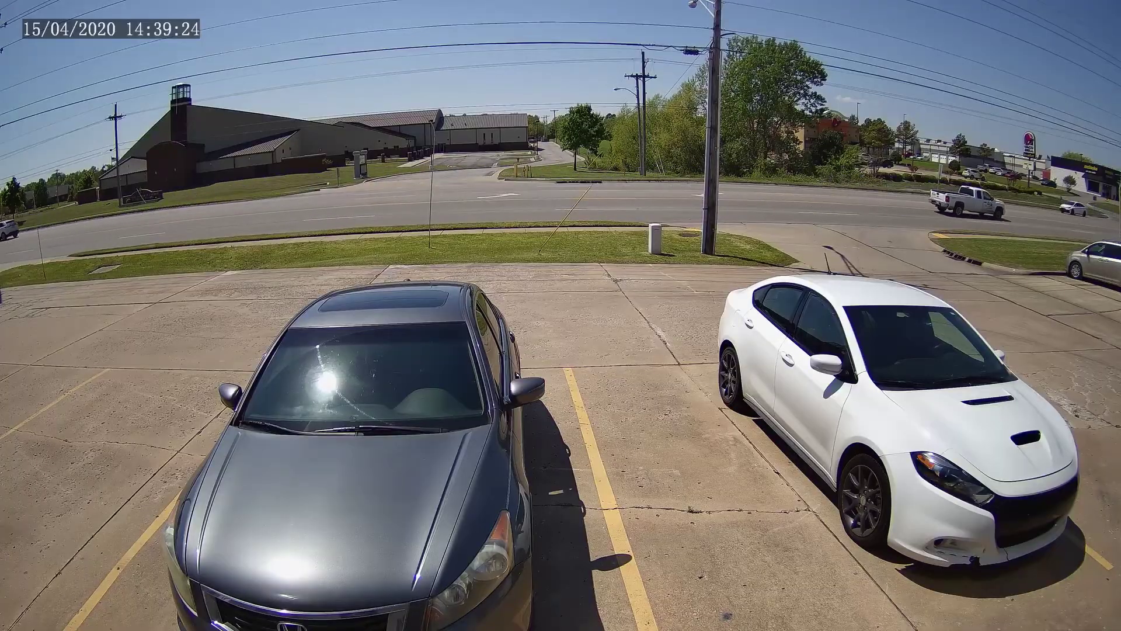
pyautogui.click(900, 618)
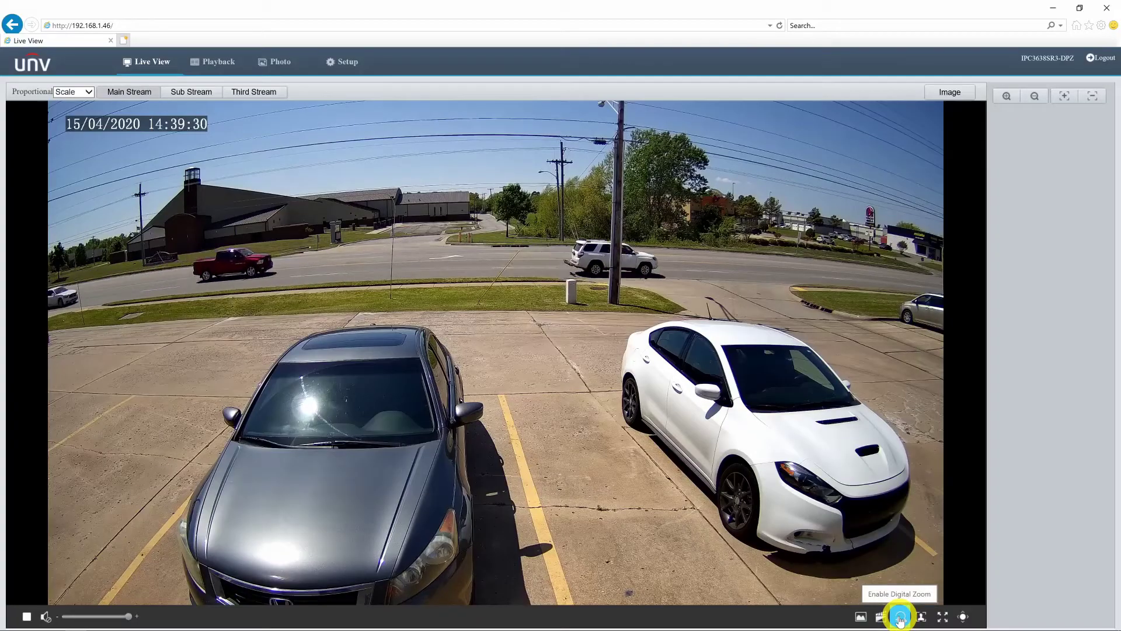
# - Digitally zoom into the grass and parked cars, restore the full view, and start capturing
pyautogui.moveTo(210, 226); pyautogui.dragTo(709, 438)
pyautogui.click(922, 617)
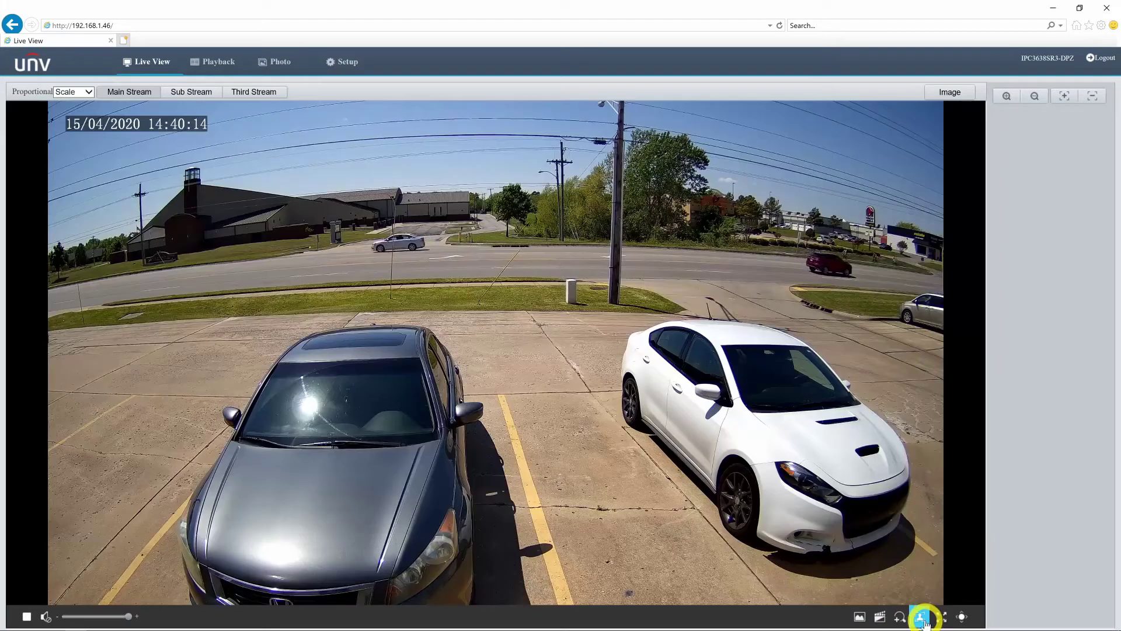
pyautogui.click(922, 617)
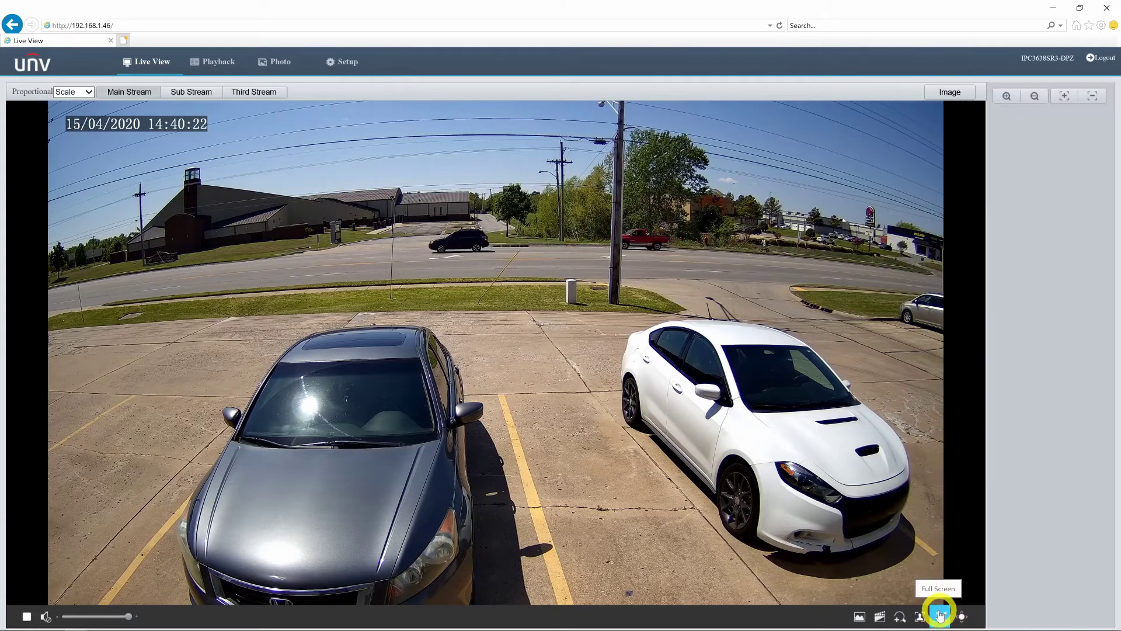
# - Show the live video full screen, collapse and restore the side panel, then zoom in optically
pyautogui.click(939, 606)
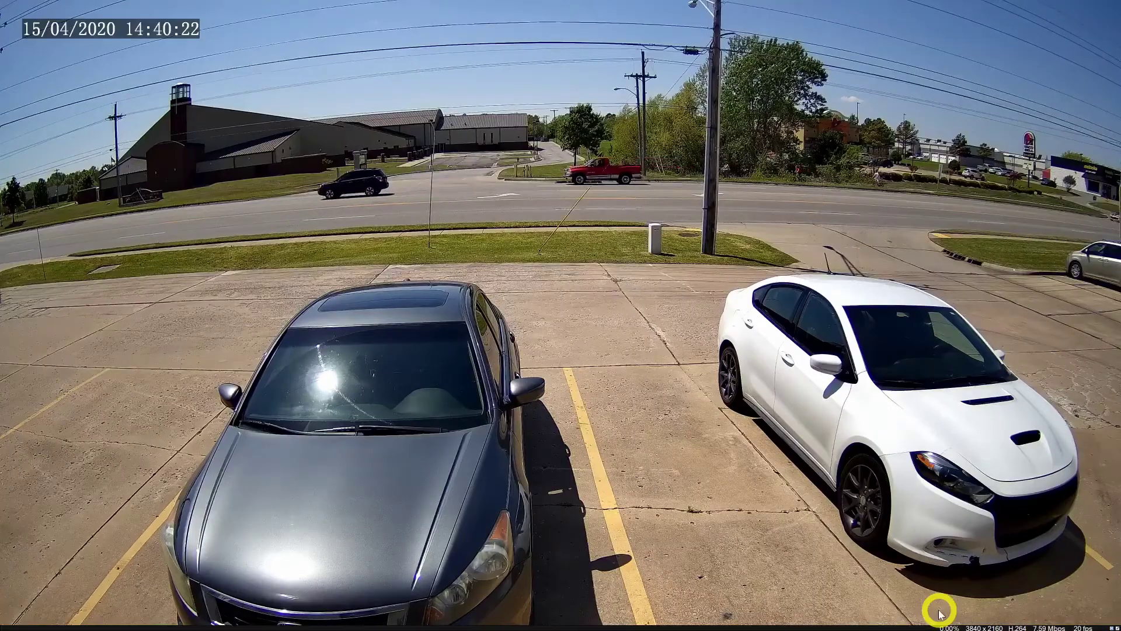
pyautogui.doubleClick(928, 577)
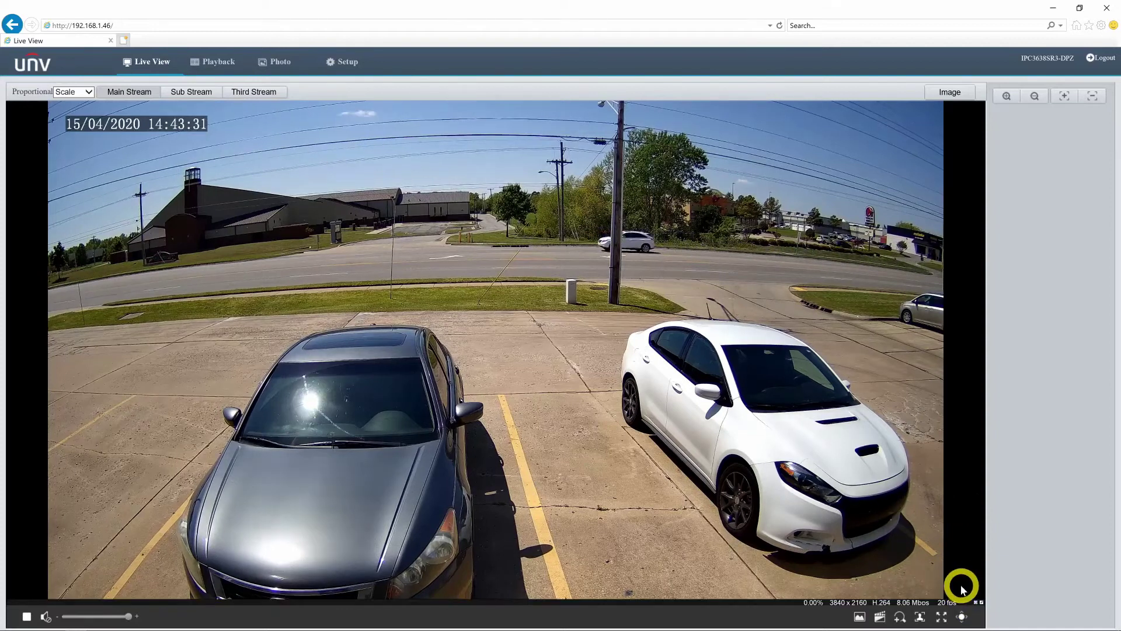
pyautogui.click(962, 614)
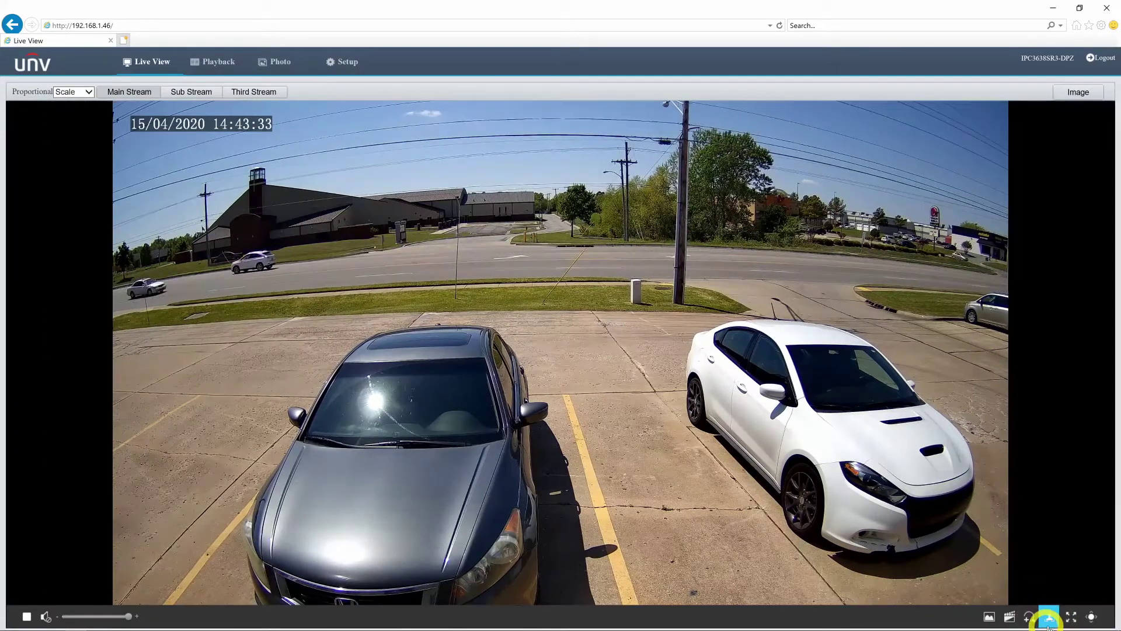
pyautogui.click(1091, 617)
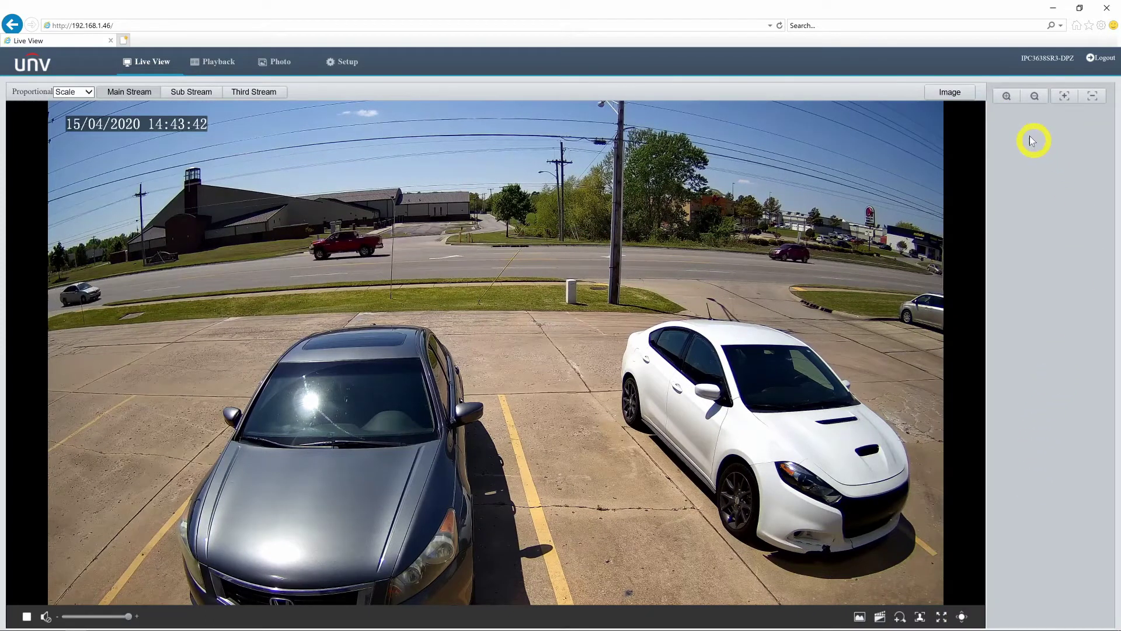
pyautogui.click(1005, 97)
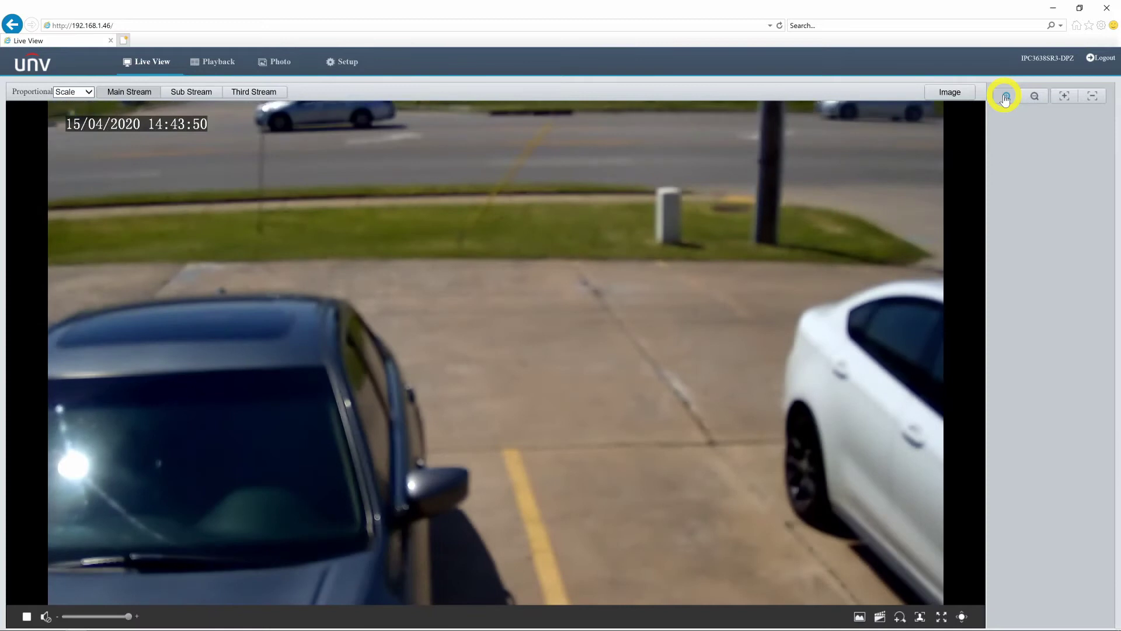
# - Zoom the lens out and in, adjust focus both ways until sharp, then zoom back out
pyautogui.click(1031, 97)
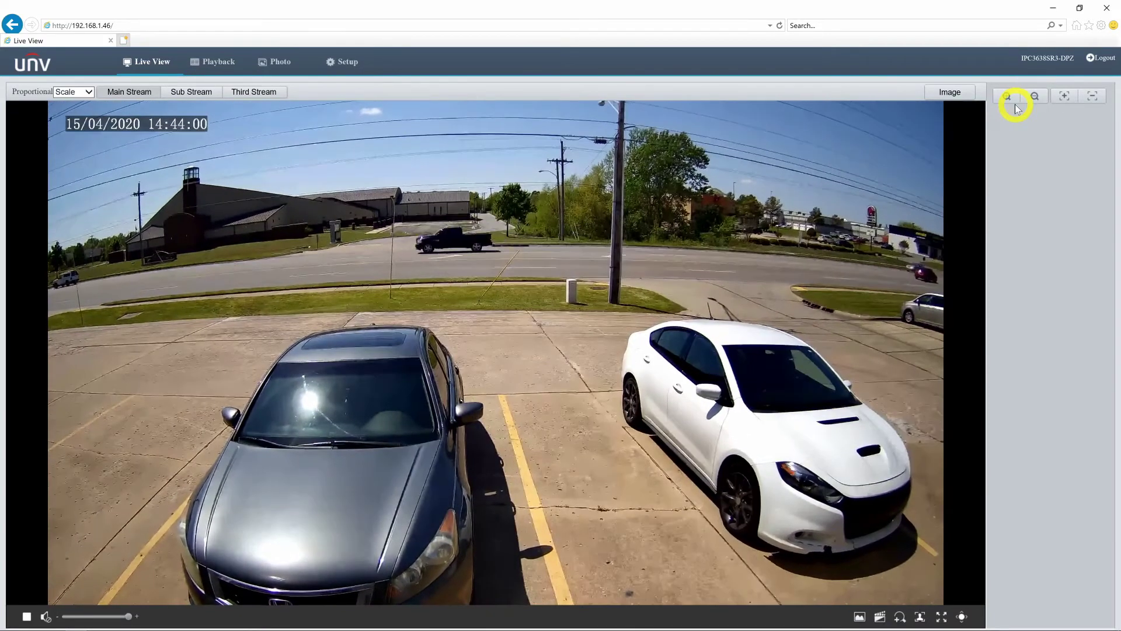
pyautogui.click(1012, 101)
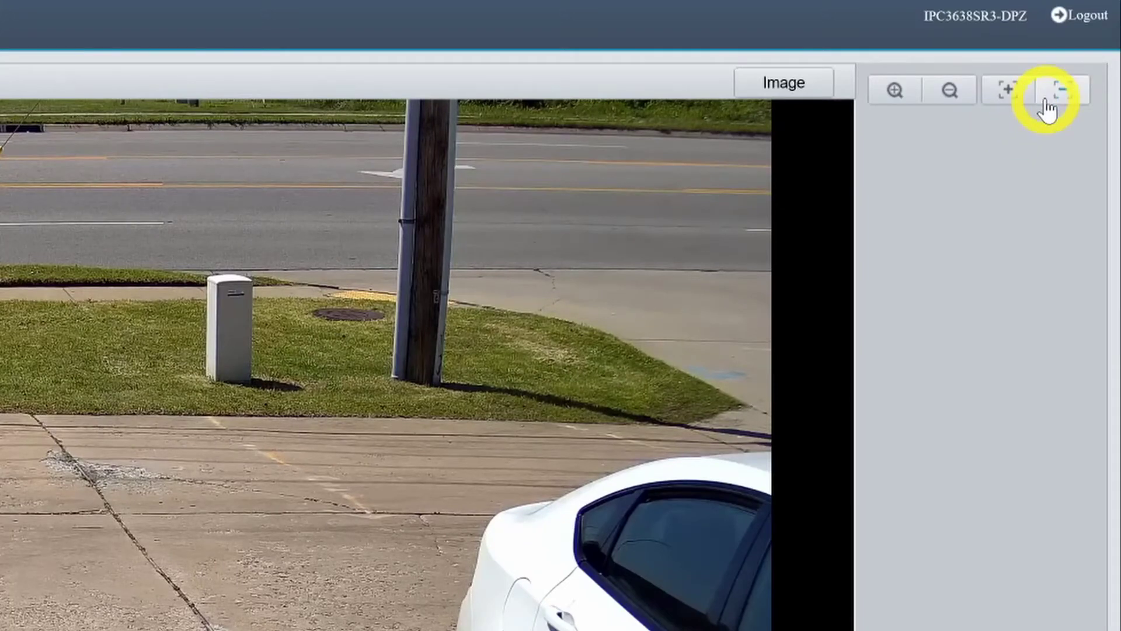
pyautogui.click(1045, 104)
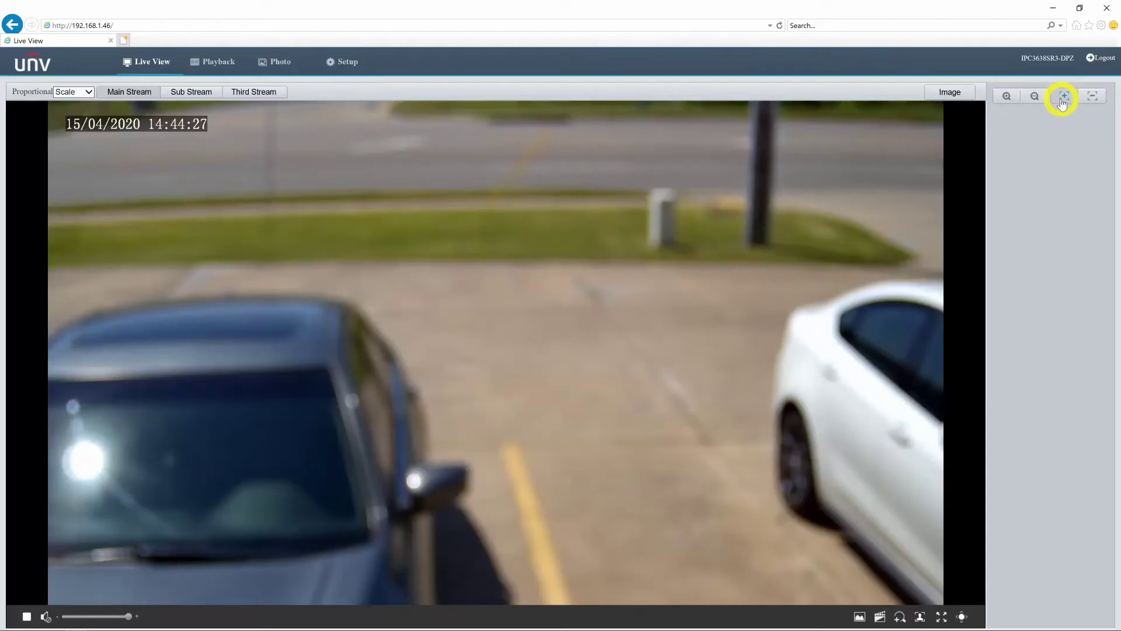
pyautogui.click(1063, 102)
pyautogui.click(1091, 103)
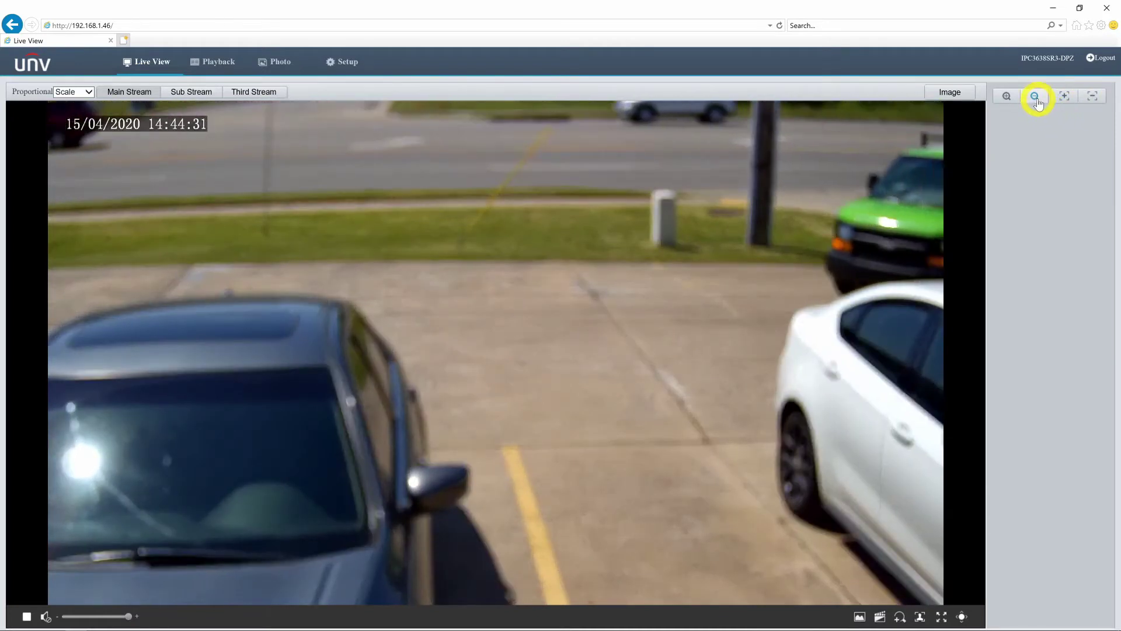
pyautogui.click(1038, 103)
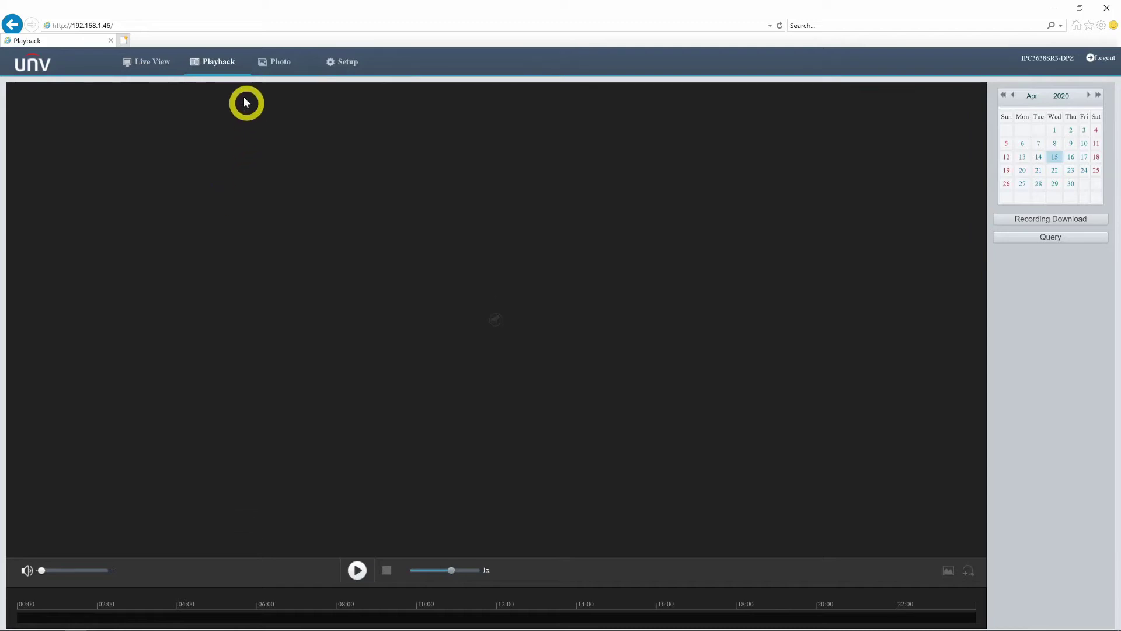
# - Open the list of saved photos on the Photo page
pyautogui.click(275, 64)
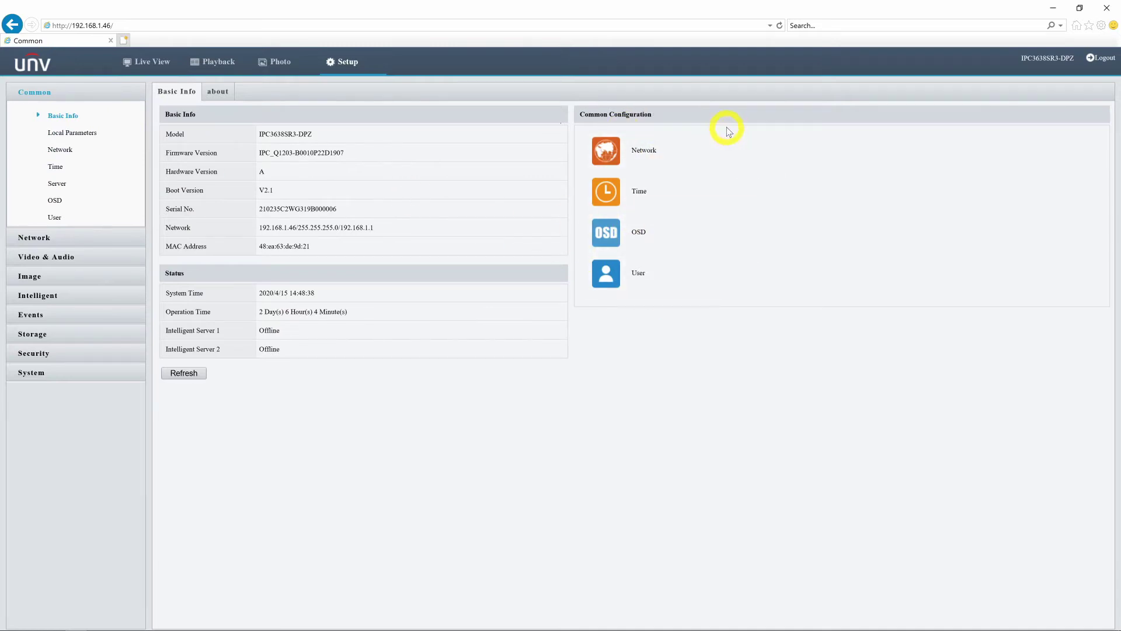
# - Browse the Local Parameters, Time, Server, OSD and User pages, then the Network section
pyautogui.click(88, 134)
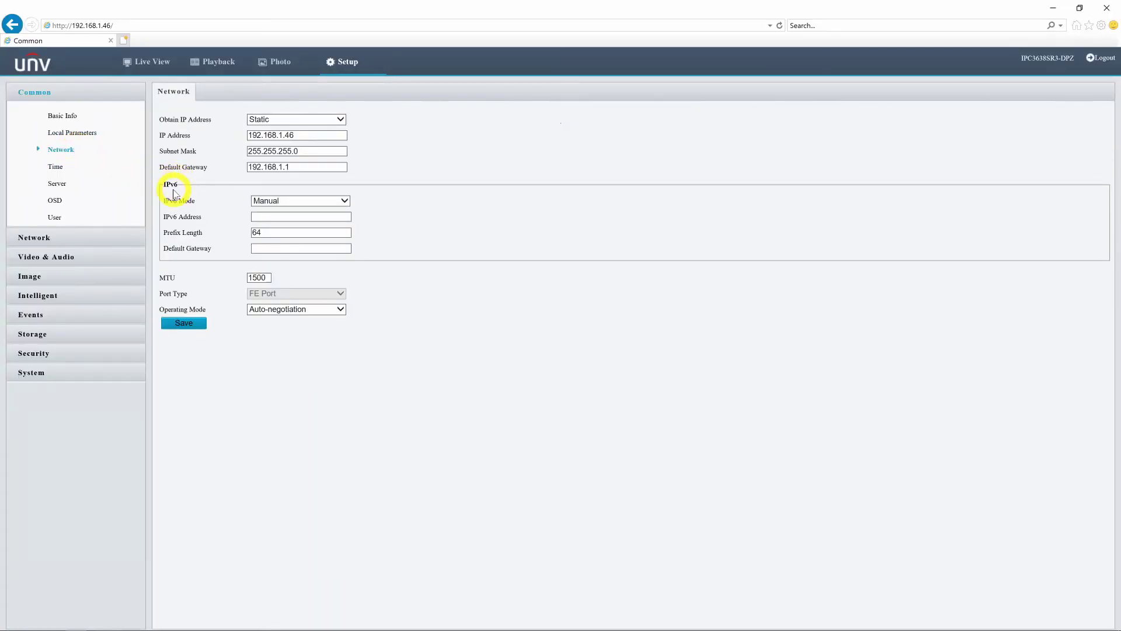
pyautogui.click(66, 167)
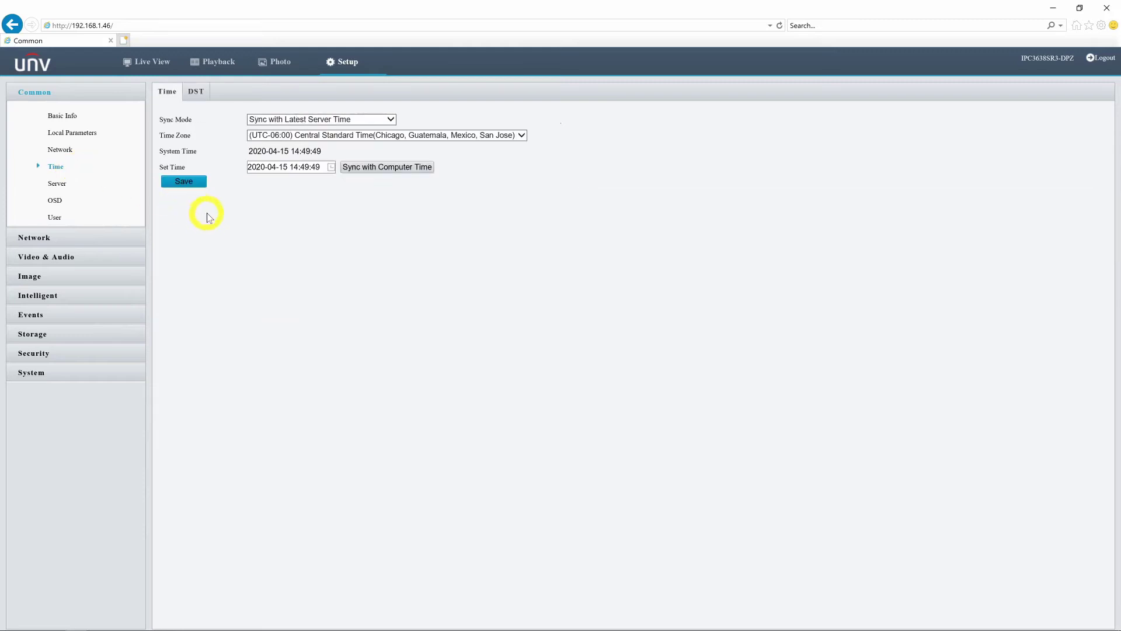
pyautogui.click(92, 184)
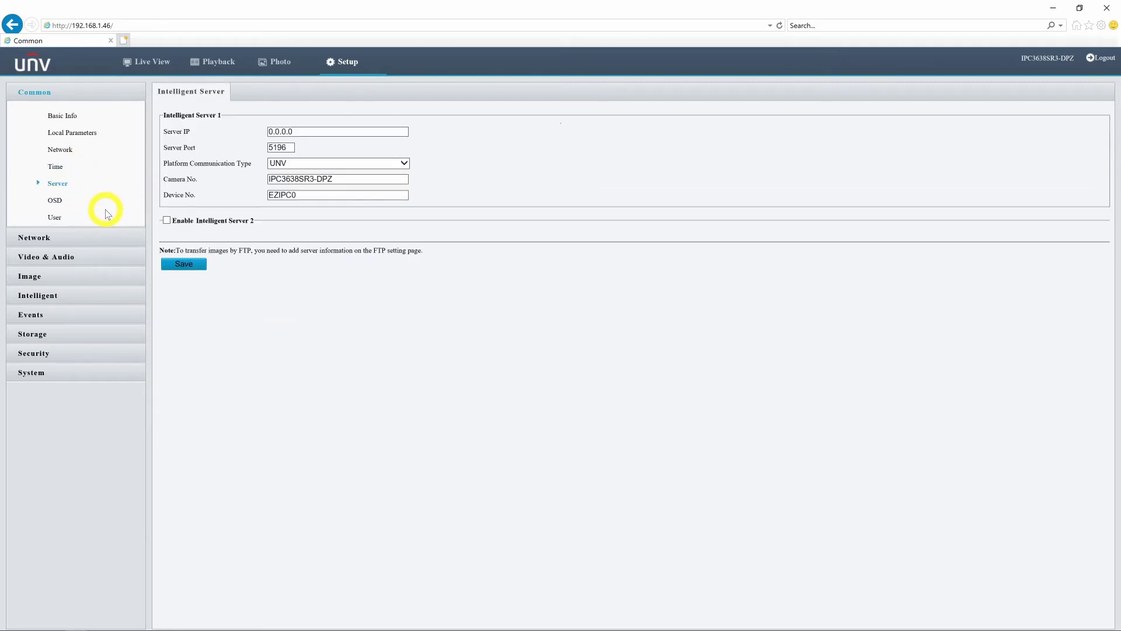
pyautogui.click(71, 200)
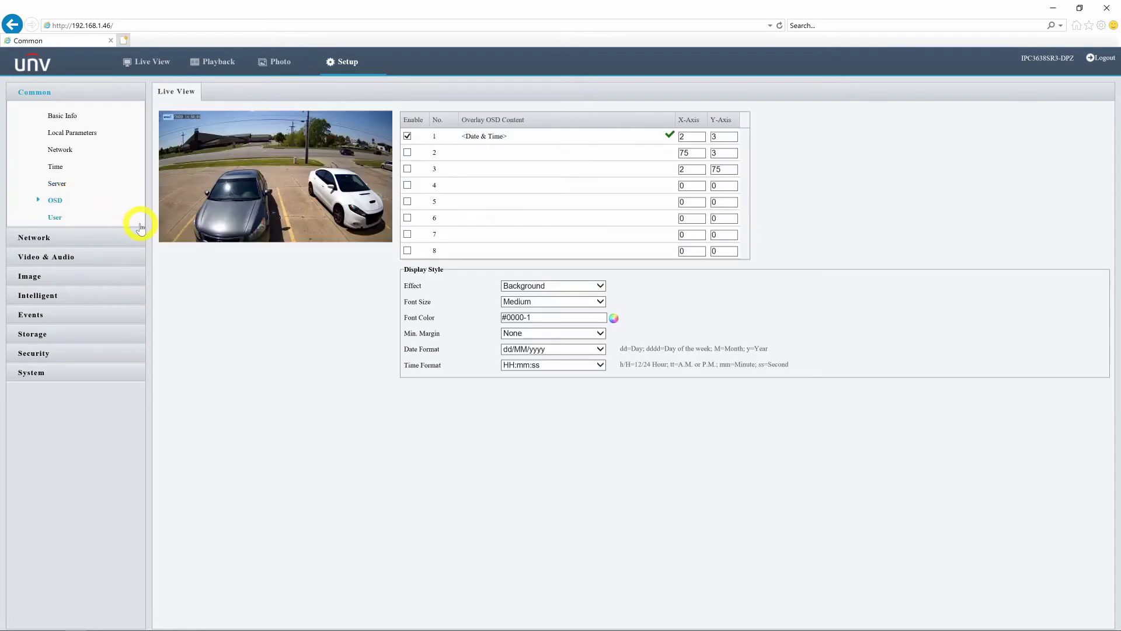
pyautogui.click(82, 216)
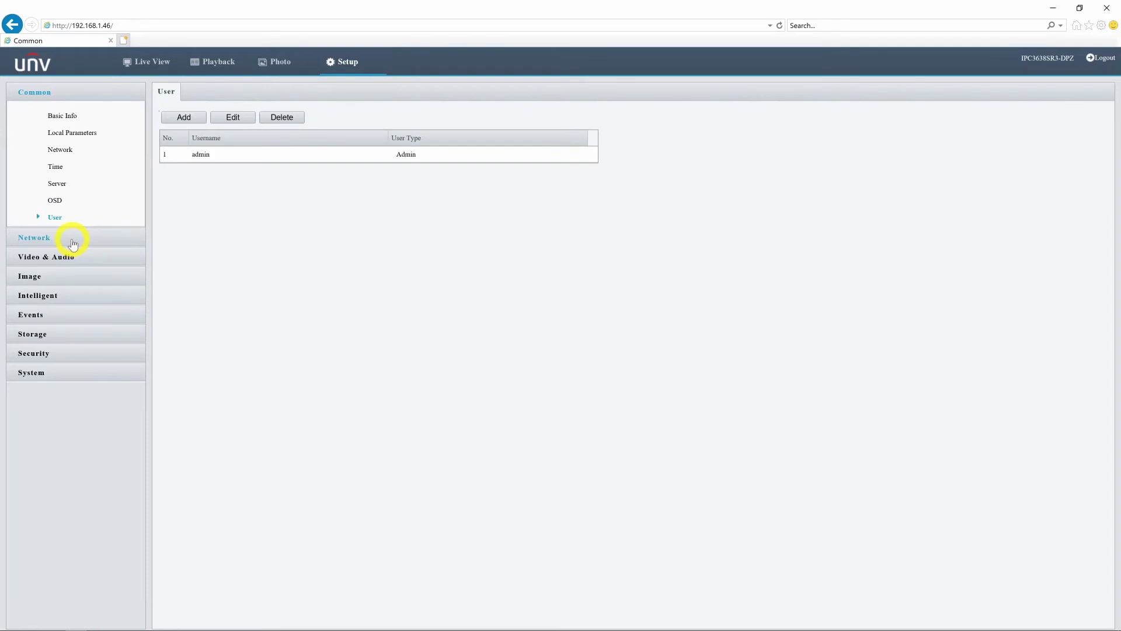
pyautogui.click(73, 240)
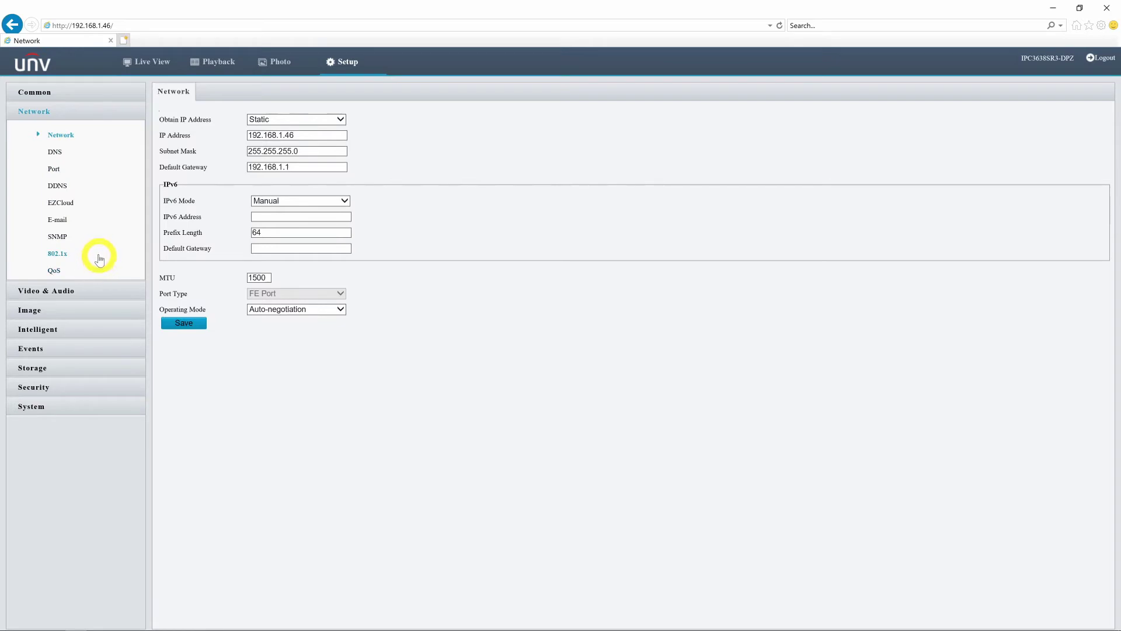
# - Check the EZCloud remote access settings, then bring up the Video stream settings page
pyautogui.click(80, 207)
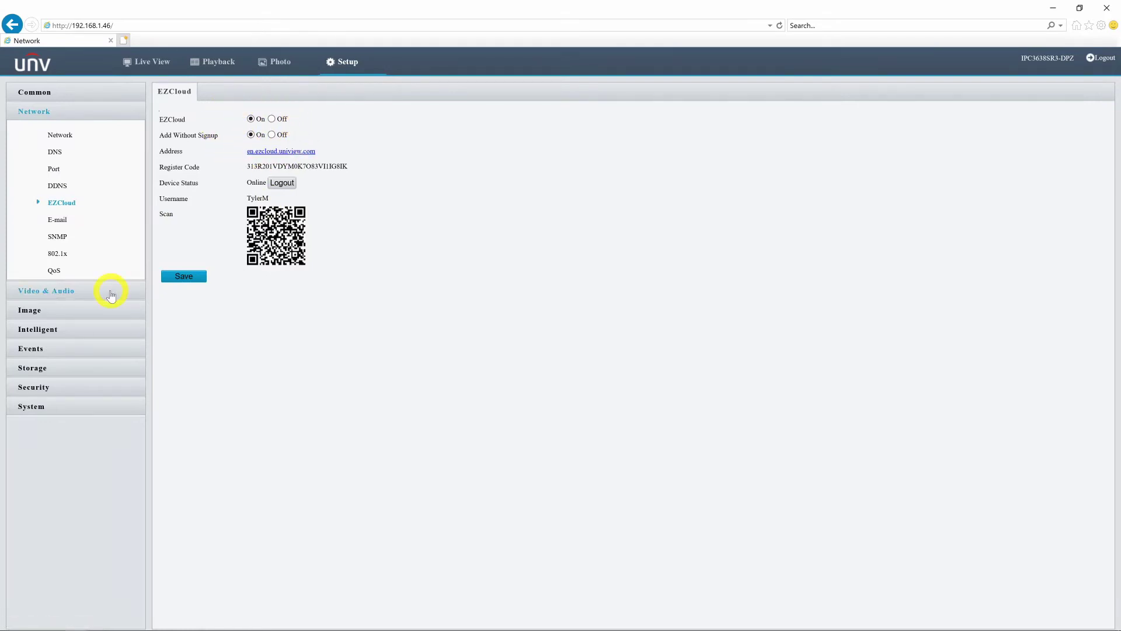
pyautogui.click(111, 295)
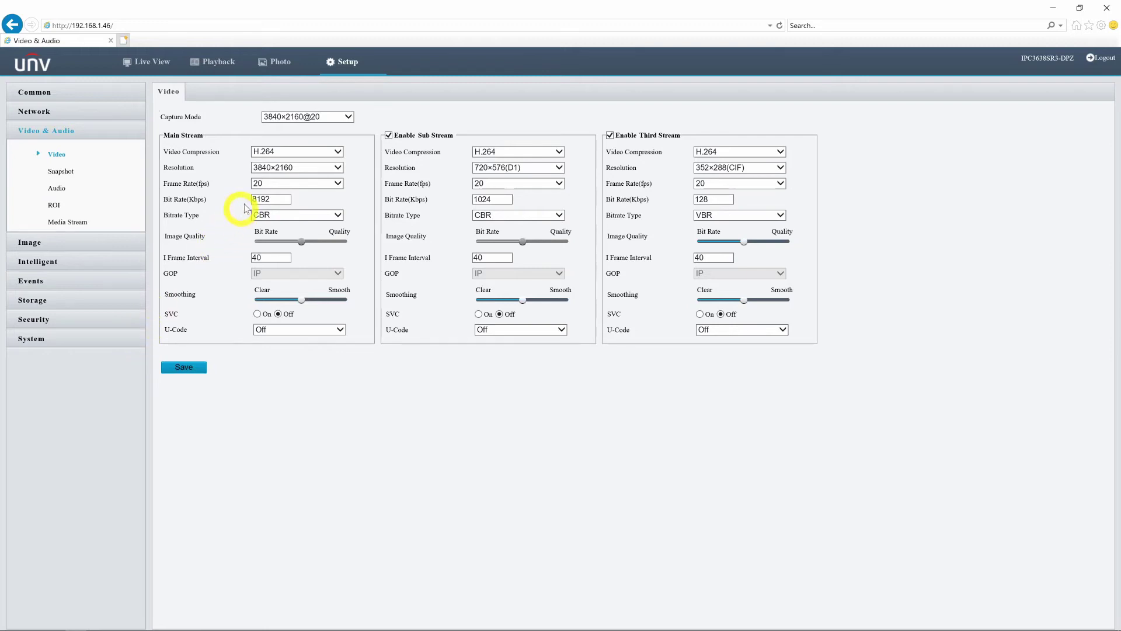
# - Review the audio input settings and unmute the live feed, then go to the Image OSD settings
pyautogui.click(65, 190)
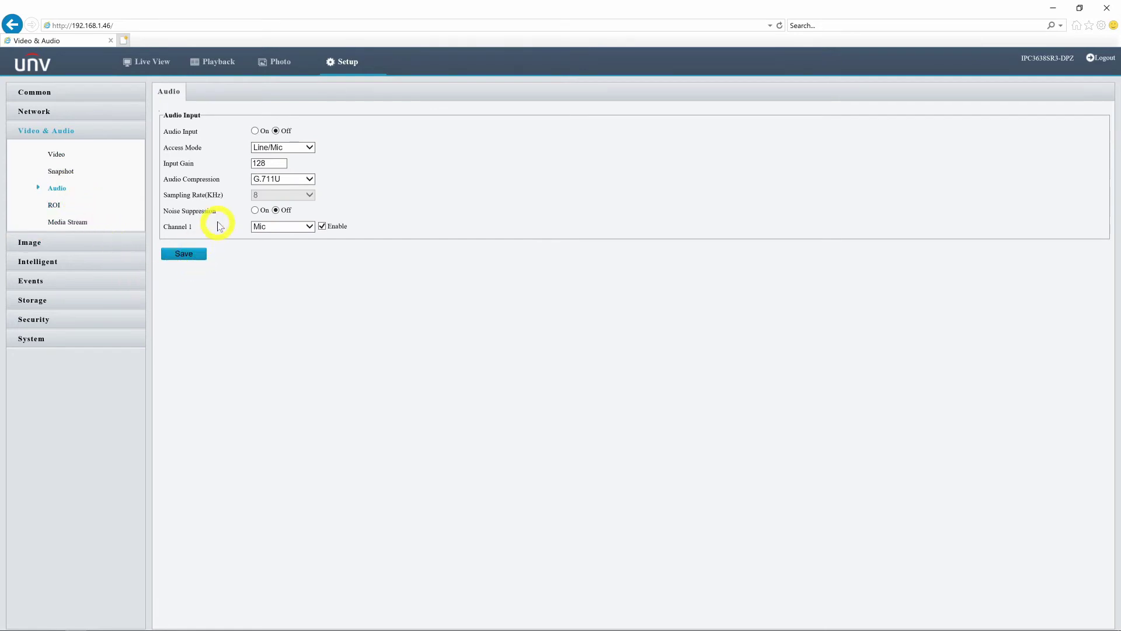
pyautogui.click(165, 61)
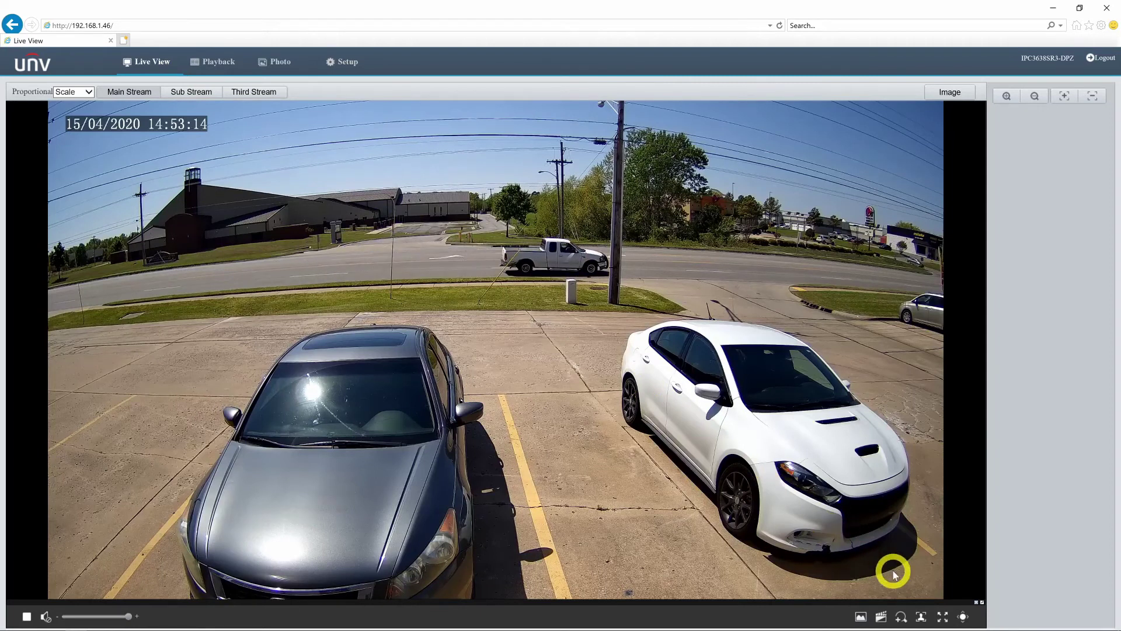
pyautogui.click(47, 616)
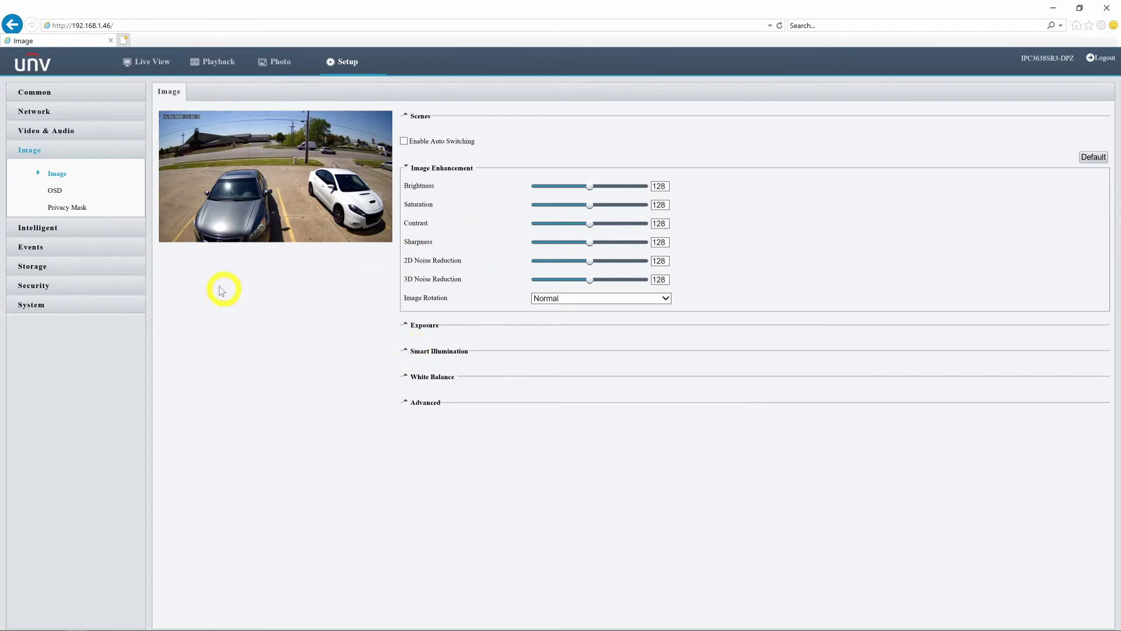
pyautogui.click(56, 191)
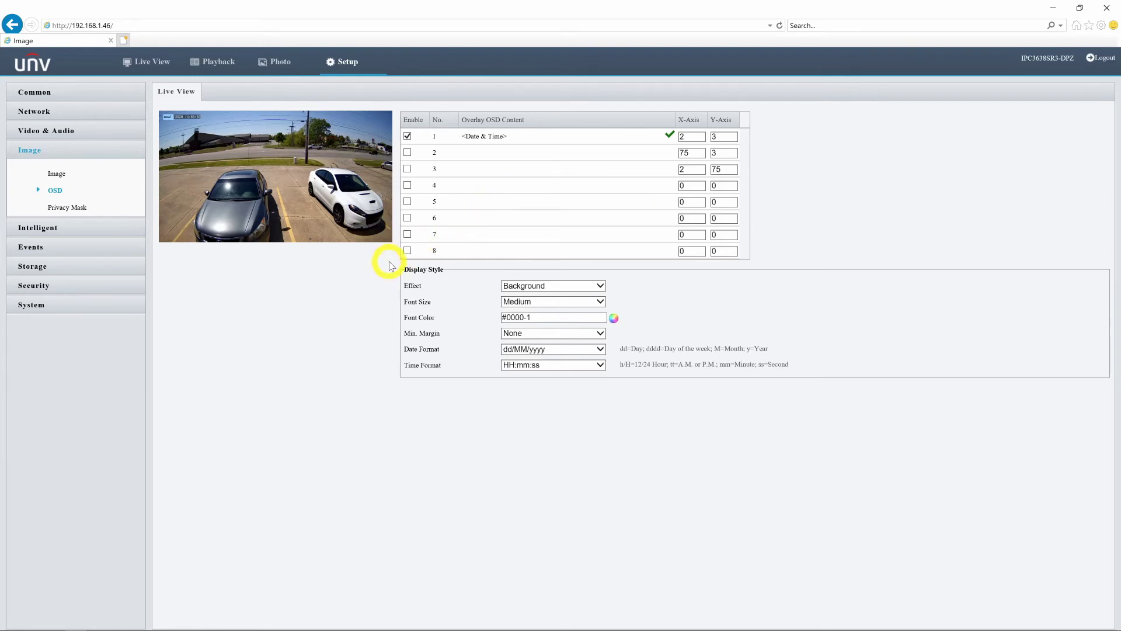
# - Enable OSD row two with 'Front Parking Lot' text and choose People Counting for row three
pyautogui.moveTo(475, 141)
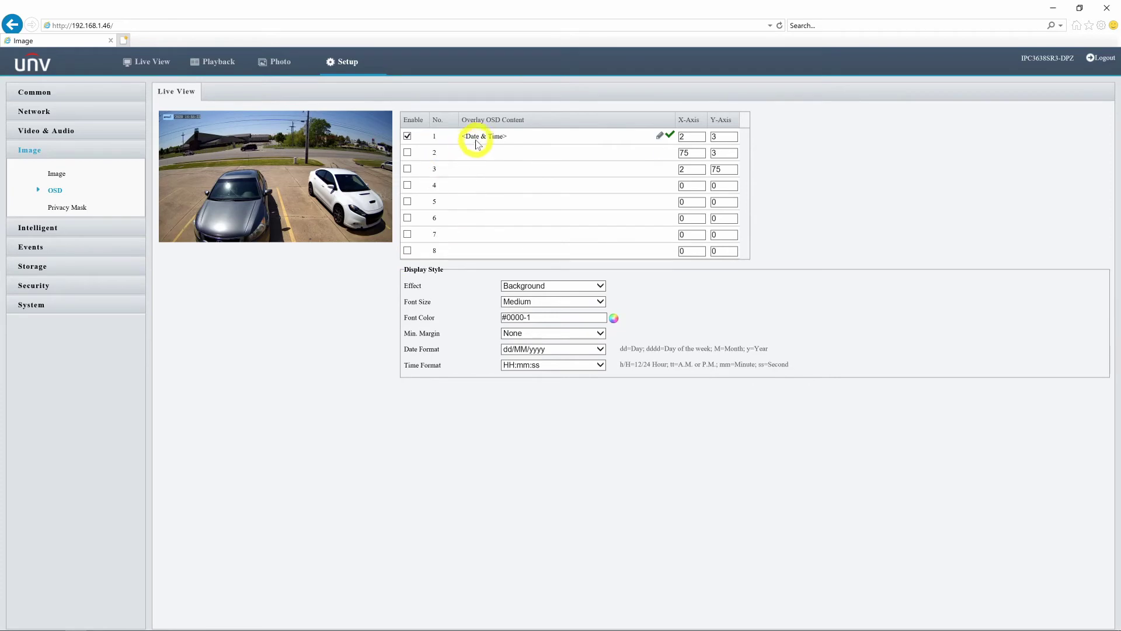
pyautogui.click(407, 154)
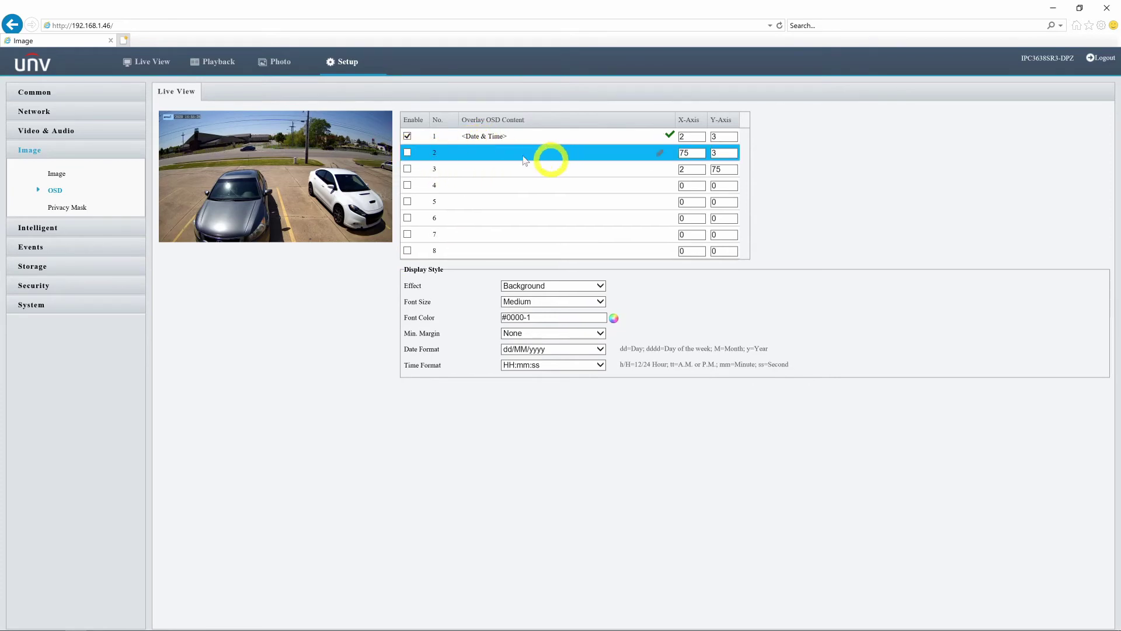
pyautogui.click(663, 157)
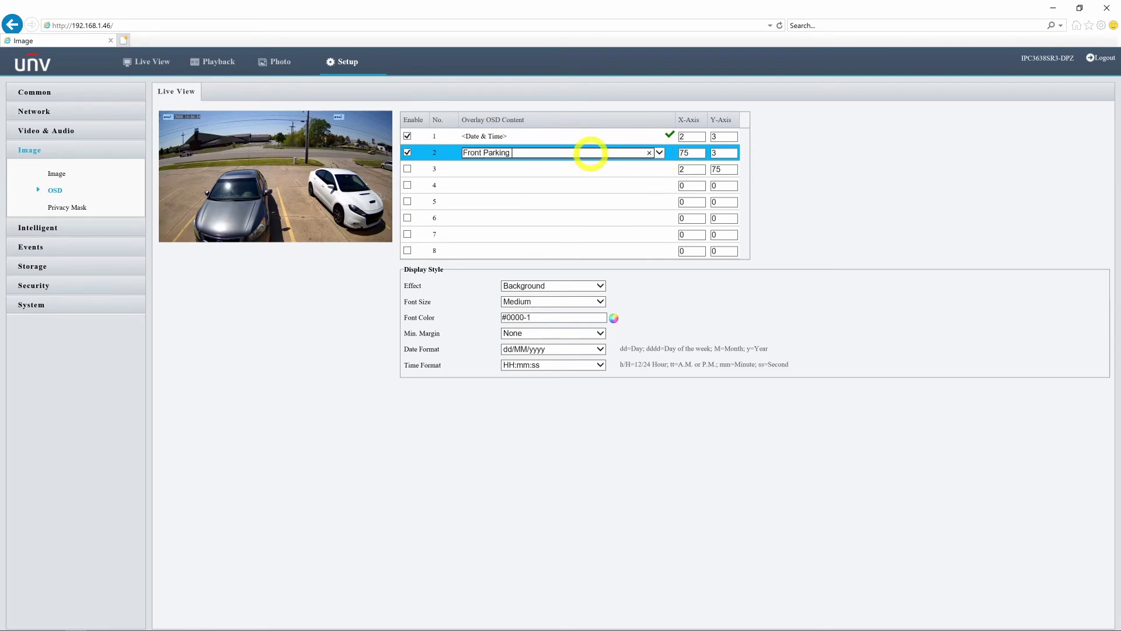
pyautogui.click(660, 169)
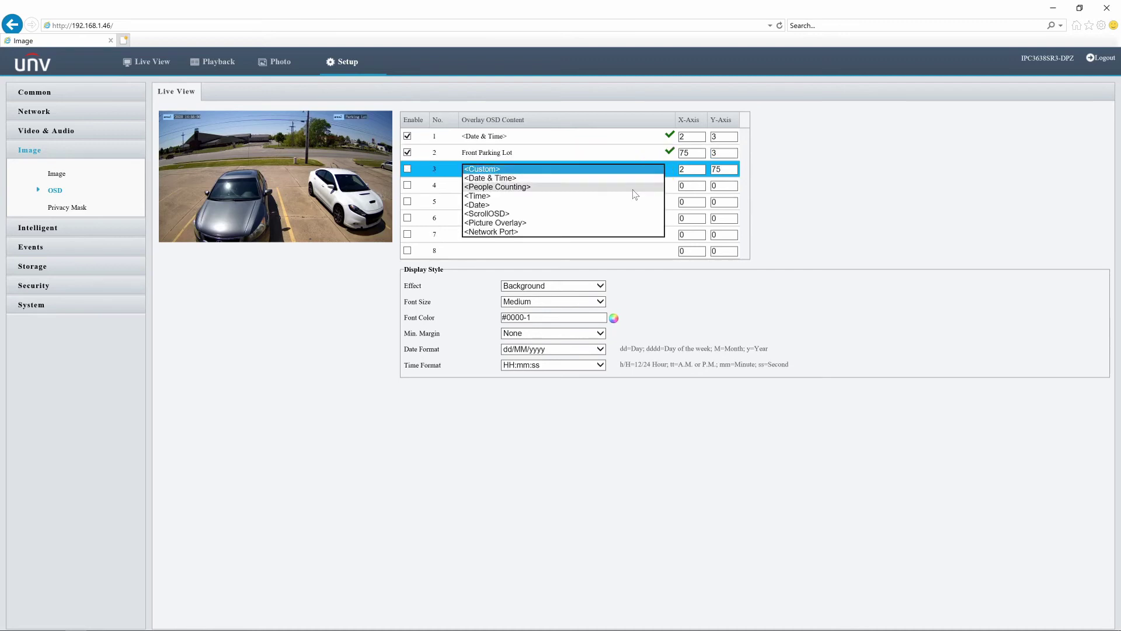
pyautogui.click(631, 188)
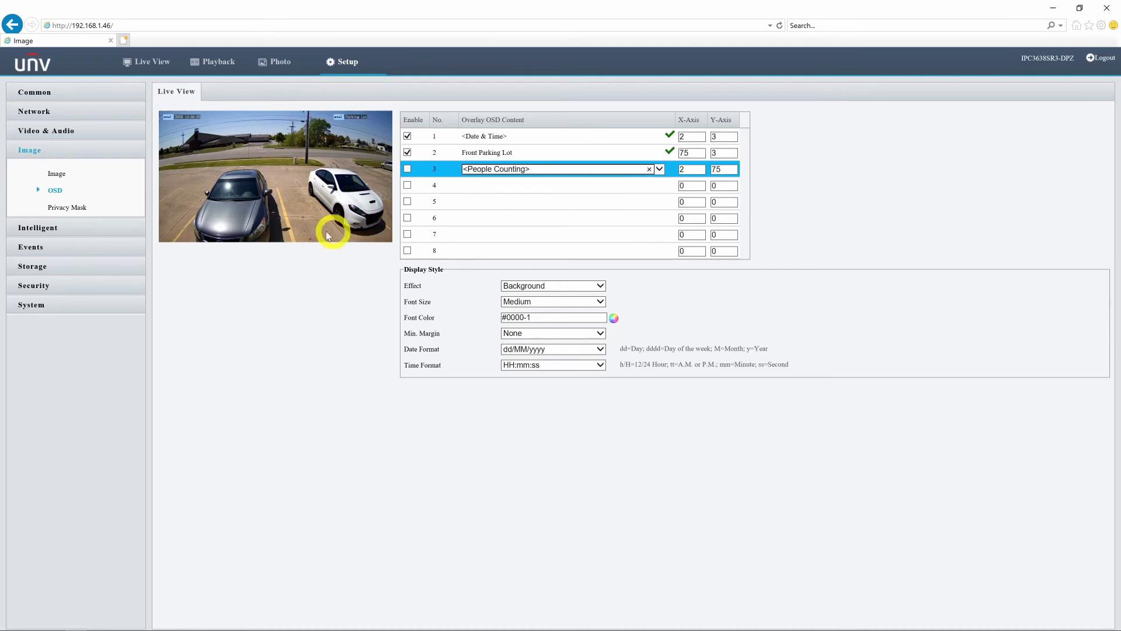
# - Enable rows three and four, making row four scroll 'This is a scrolling message that will appear on our OSD'
pyautogui.click(408, 169)
pyautogui.click(408, 185)
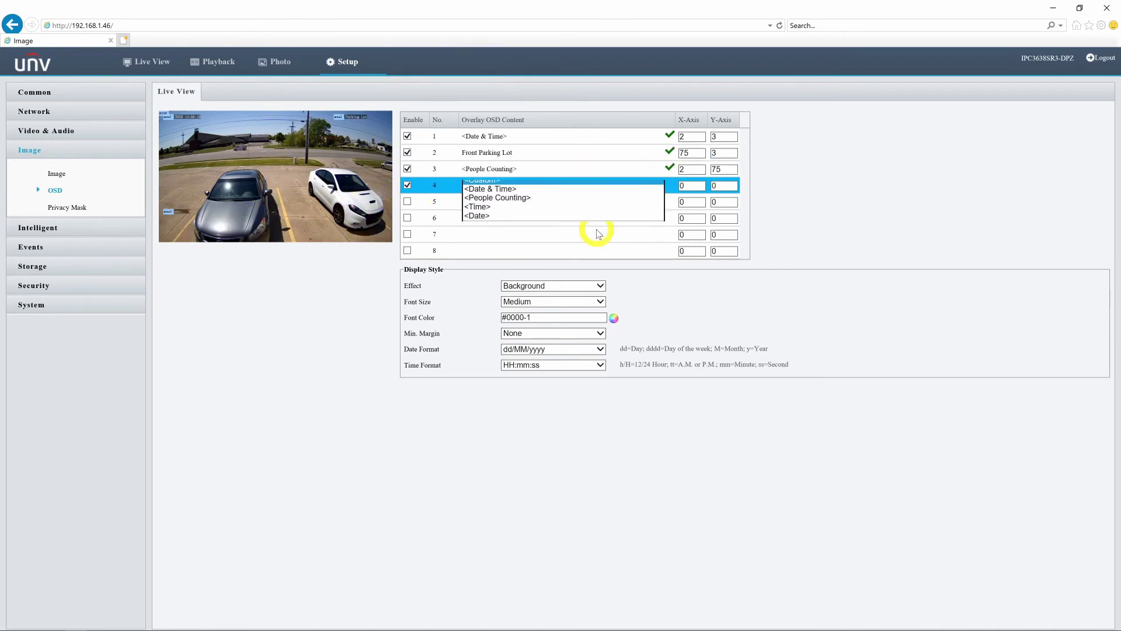
pyautogui.click(593, 217)
pyautogui.click(522, 305)
pyautogui.write('This is a scrolling message that will appear')
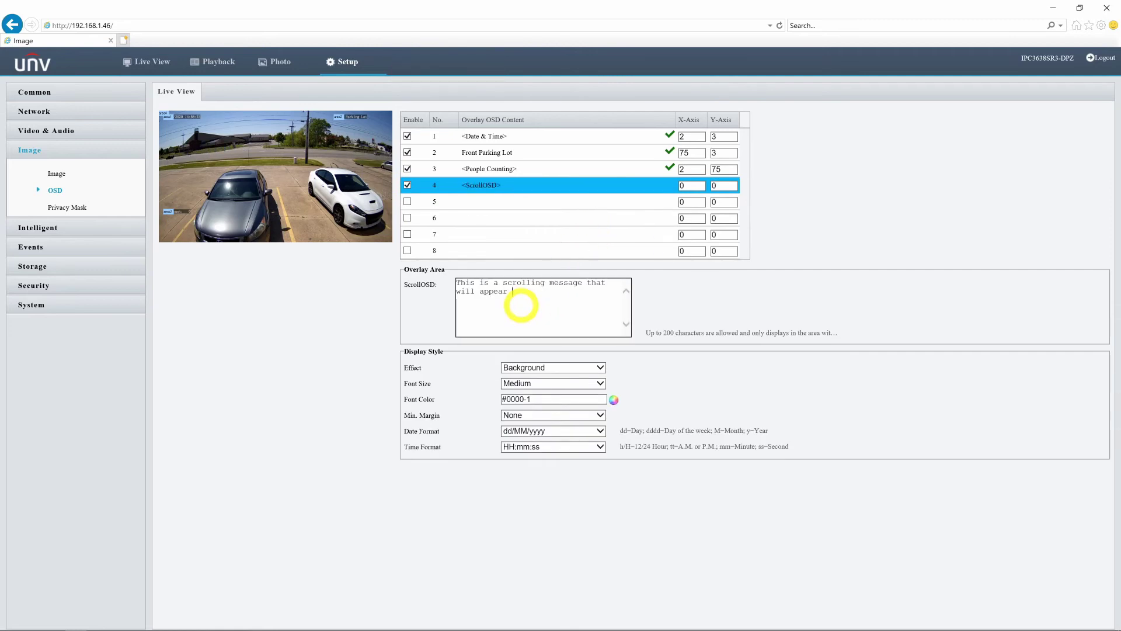
pyautogui.write(' on our OSD')
# - Set row five to a picture overlay and move the scrolling message lower in the preview
pyautogui.click(407, 202)
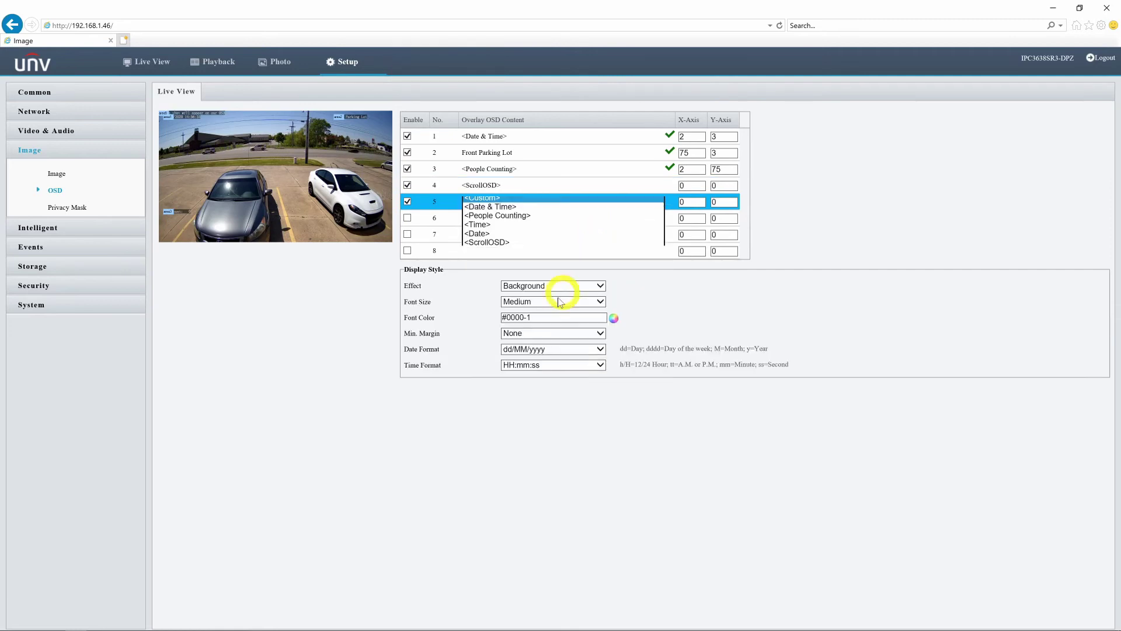
pyautogui.click(526, 254)
pyautogui.click(167, 125)
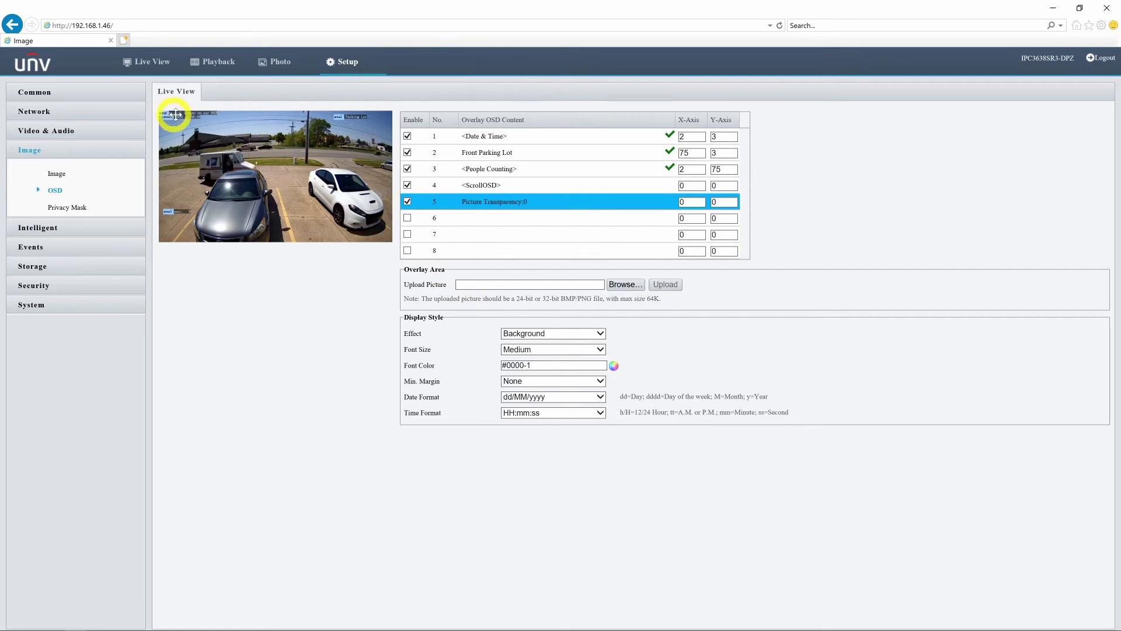
pyautogui.moveTo(168, 118); pyautogui.dragTo(170, 193)
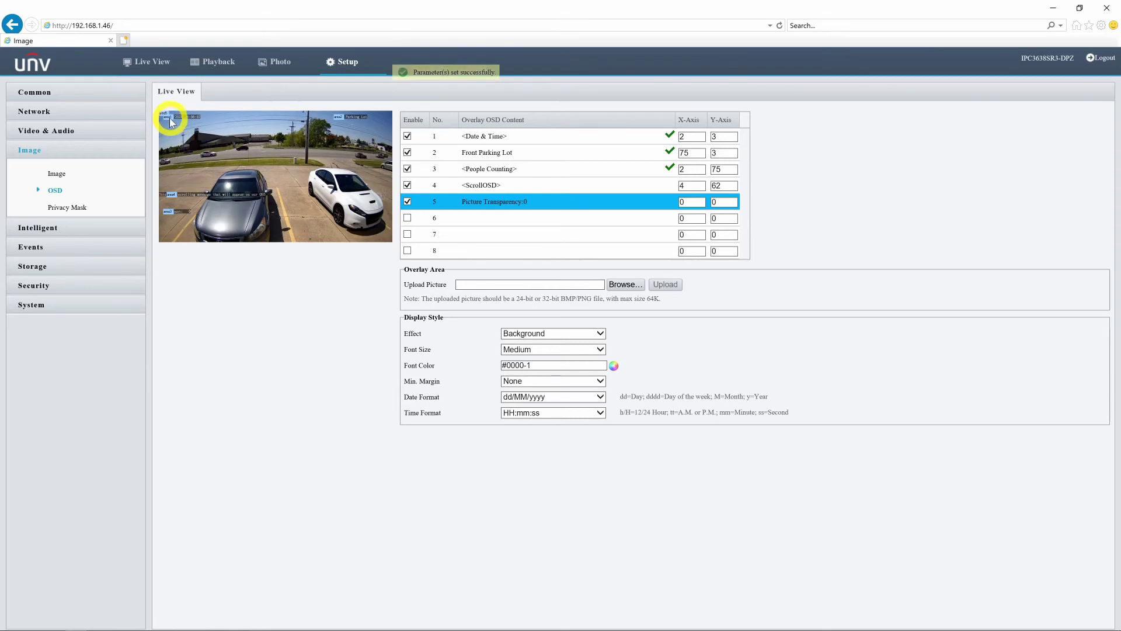
pyautogui.click(63, 227)
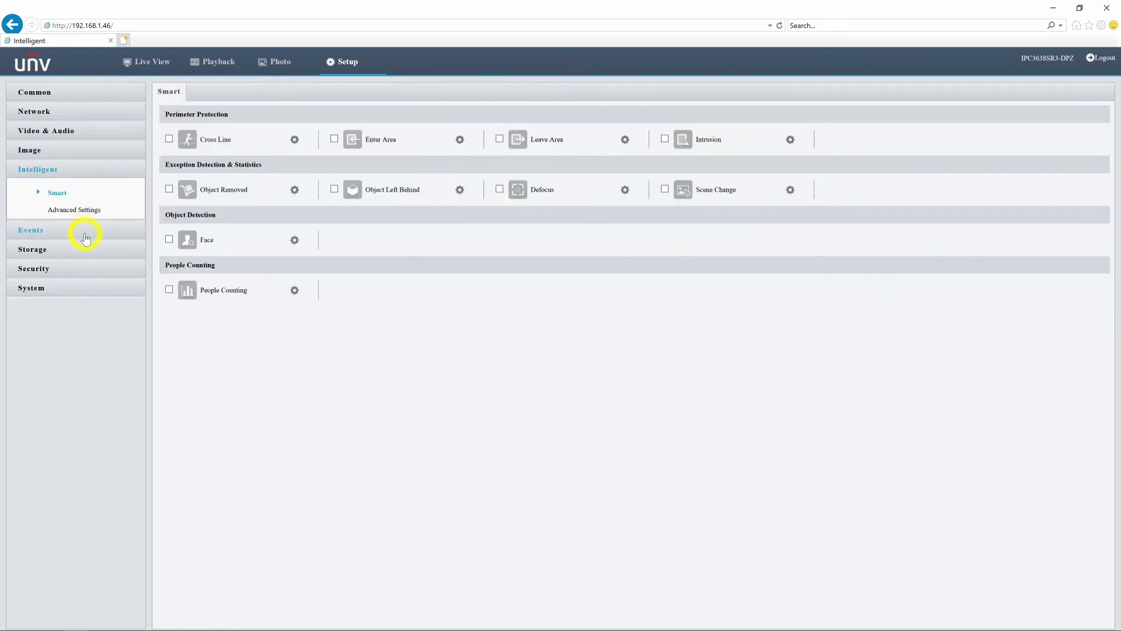
# - Format the Memory Card storage medium, freeing 30321 MB, then view the single Admin user account
pyautogui.click(85, 236)
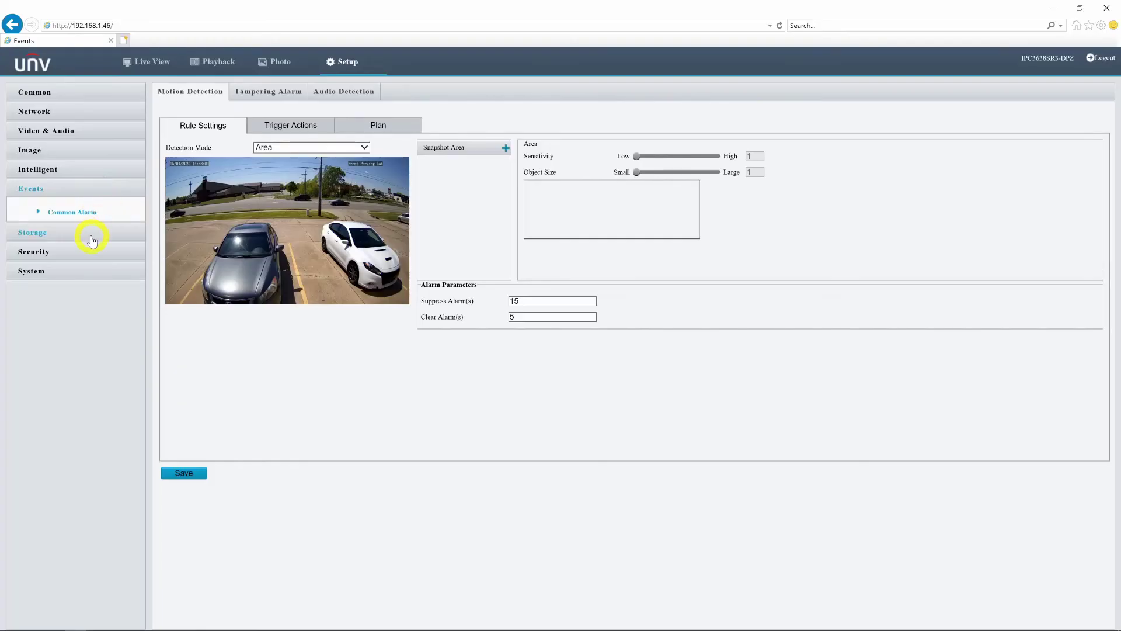
pyautogui.click(90, 237)
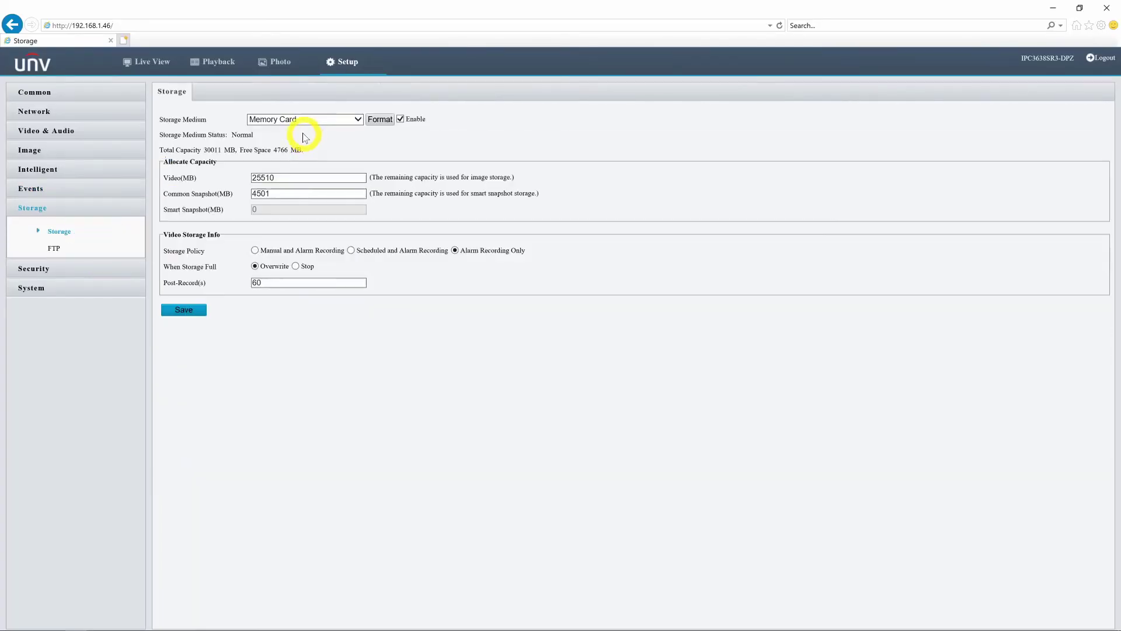
pyautogui.click(338, 119)
pyautogui.click(339, 120)
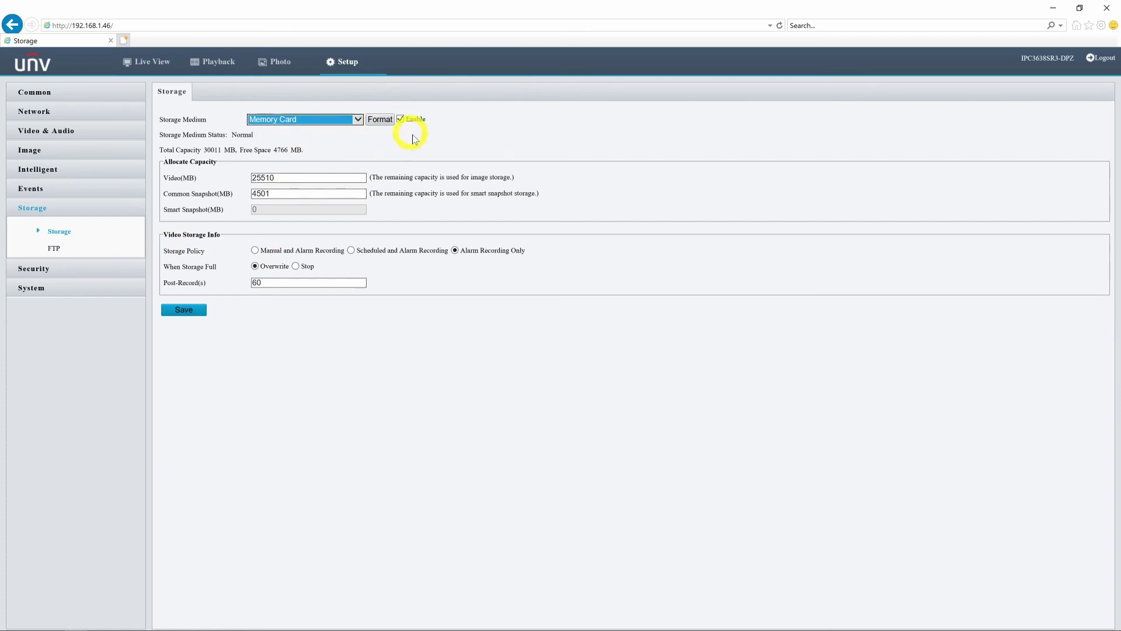
pyautogui.click(383, 123)
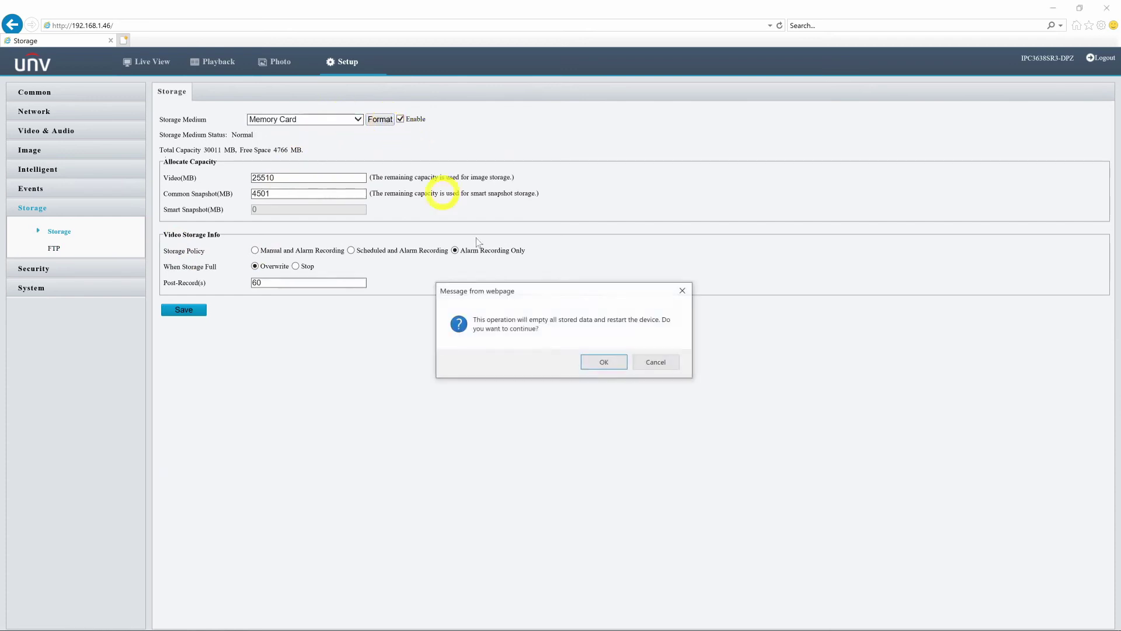
pyautogui.click(591, 362)
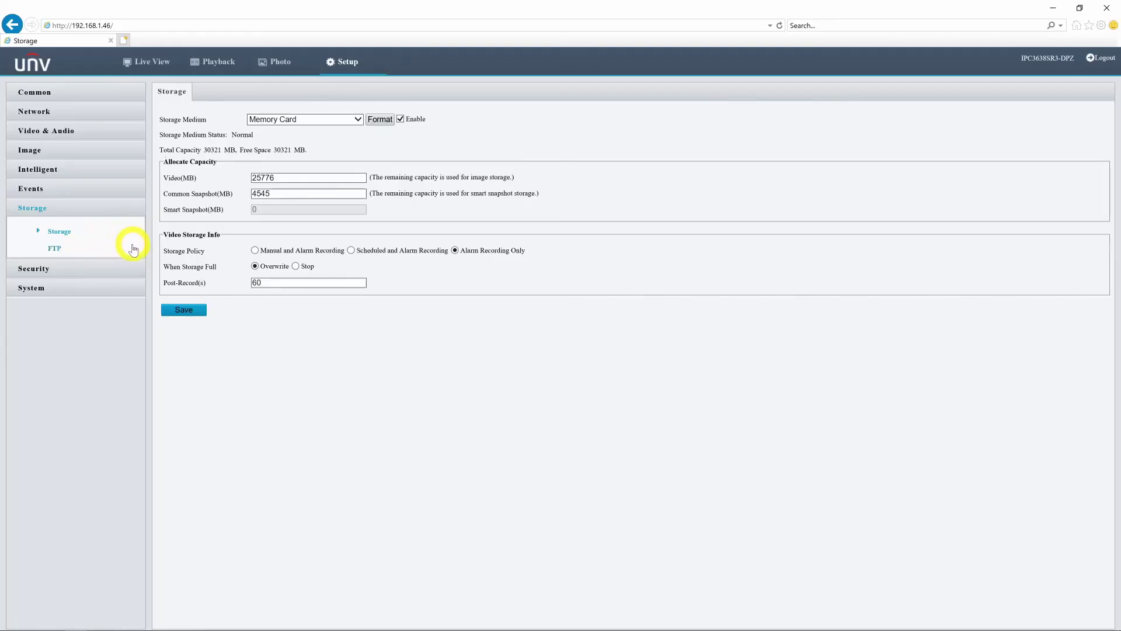
pyautogui.click(54, 270)
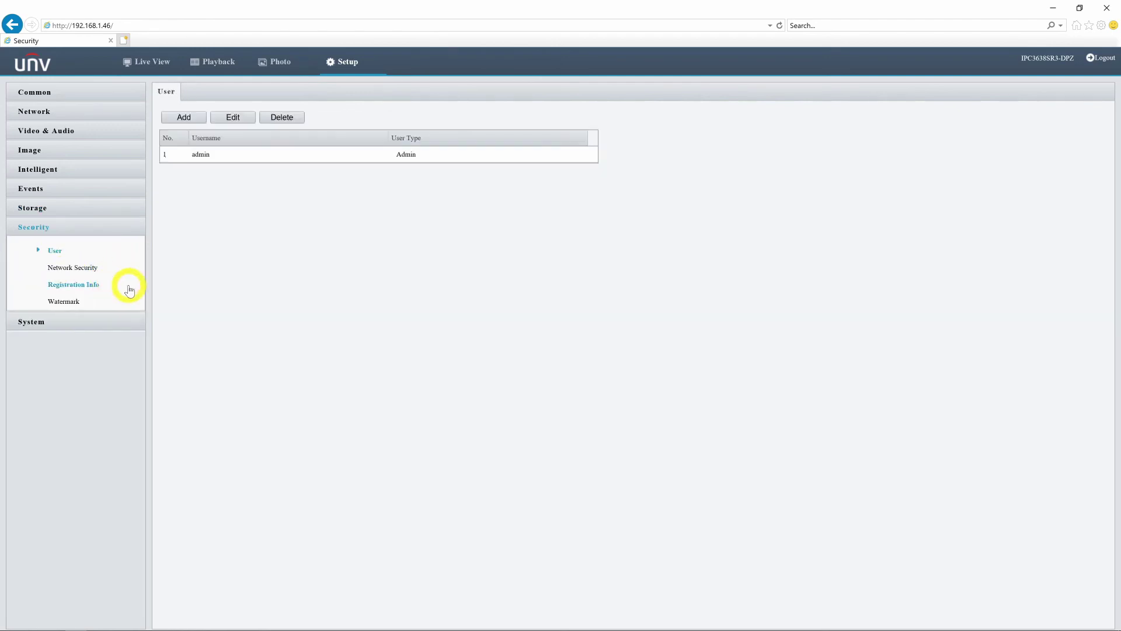
# - Go to the System Maintenance page with upgrade, config import/export, diagnosis and restart options
pyautogui.click(71, 331)
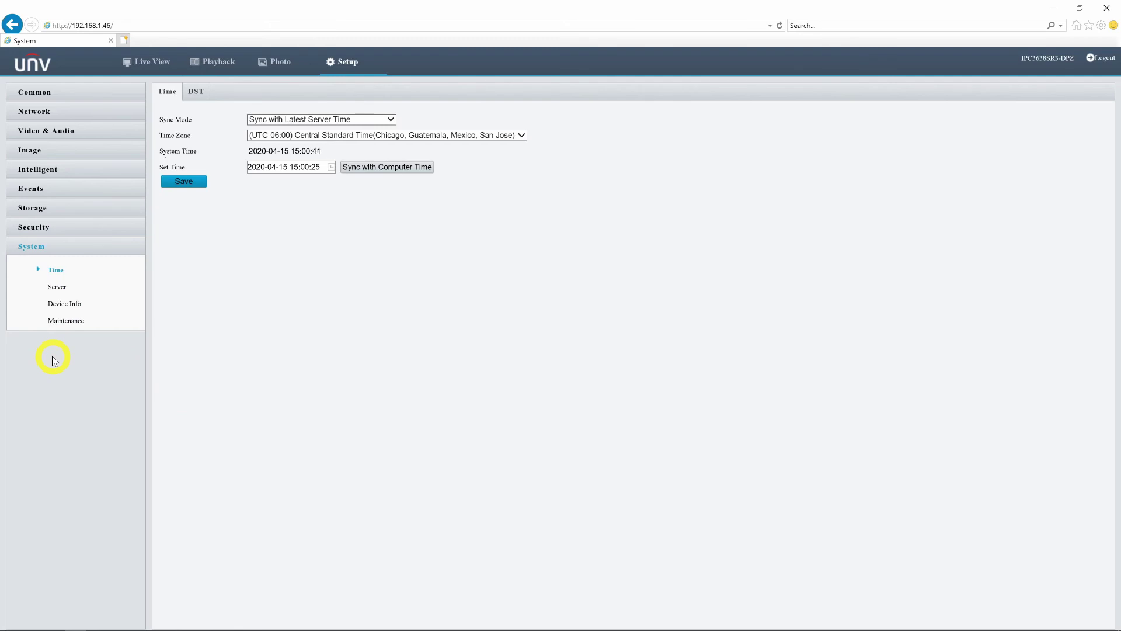
pyautogui.click(67, 321)
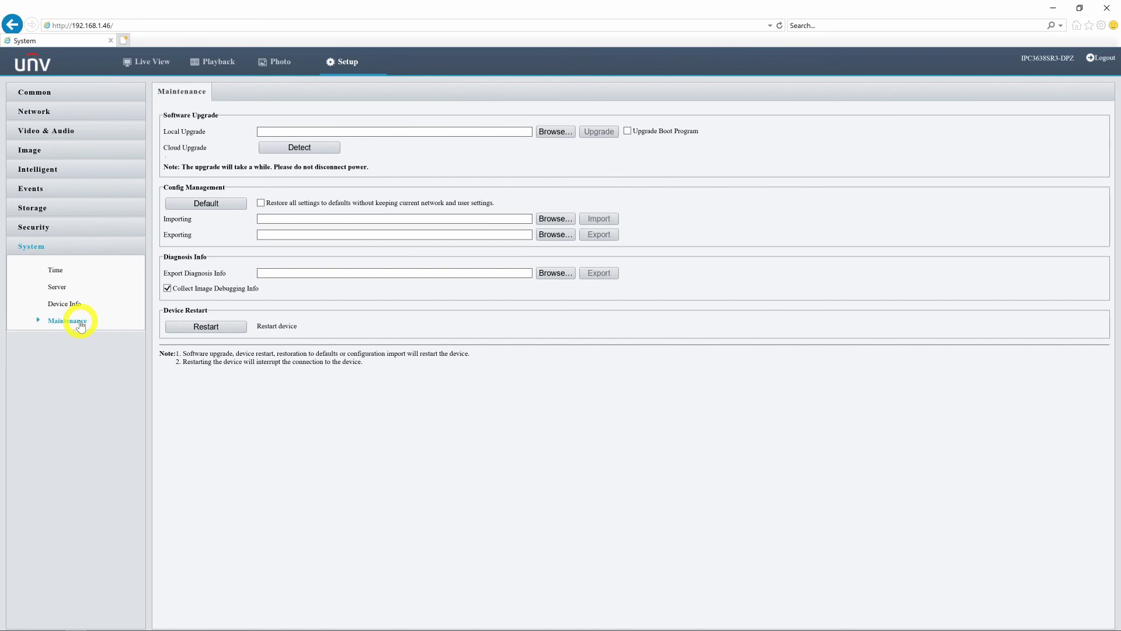